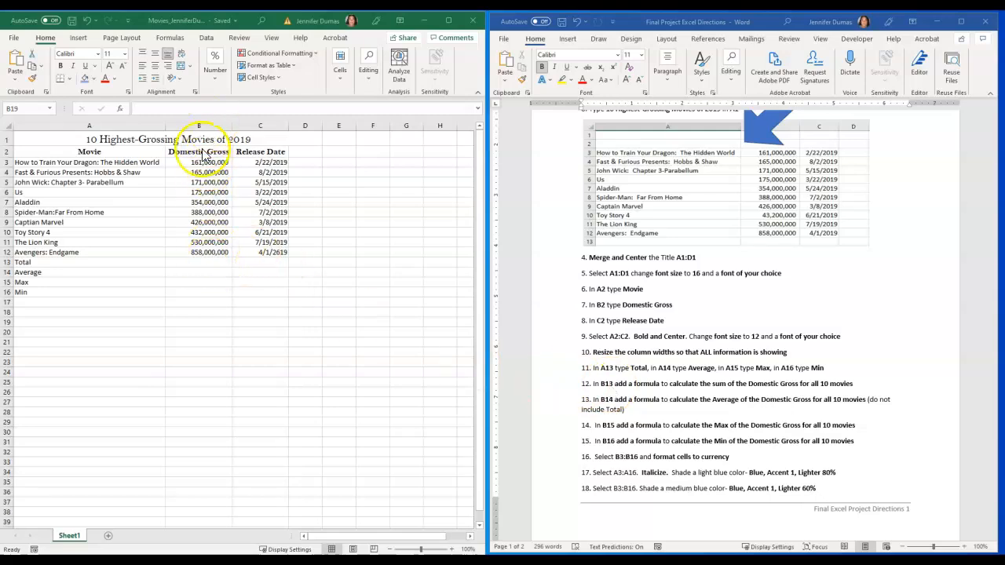
# Enter a SUM formula in B13 that totals the Domestic Gross values in B3:B12
pyautogui.click(203, 266)
pyautogui.click(204, 262)
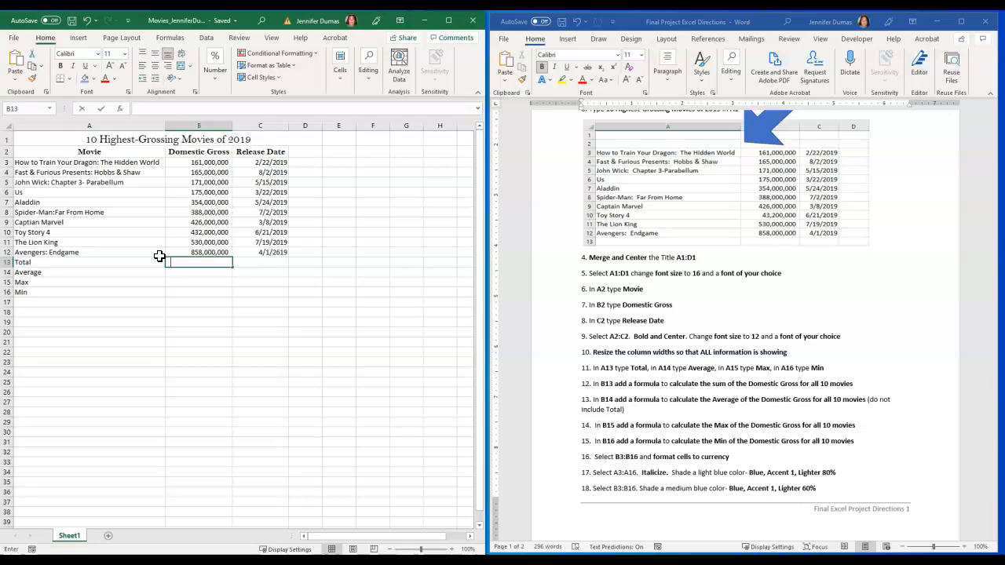
pyautogui.write('=sum')
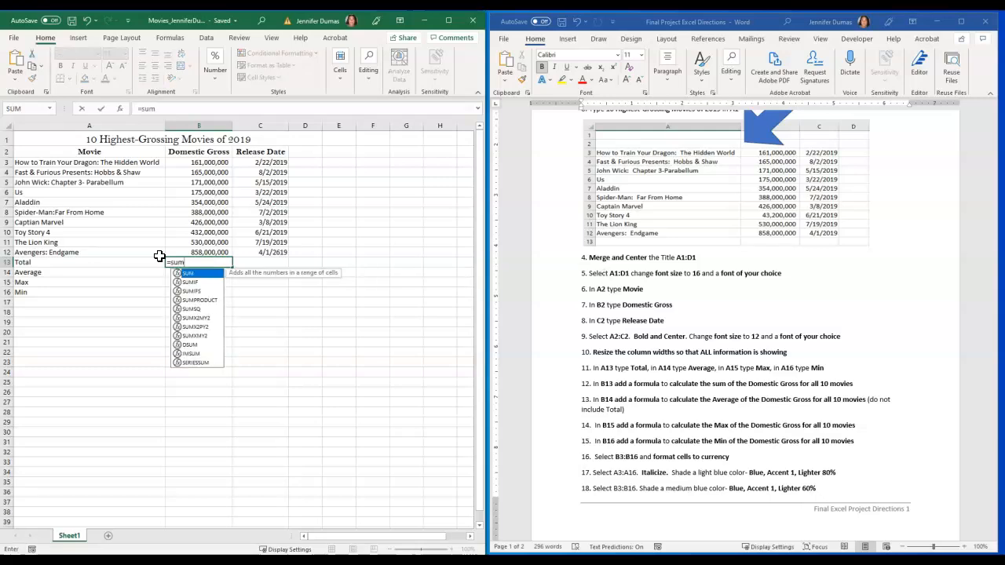
pyautogui.write('(')
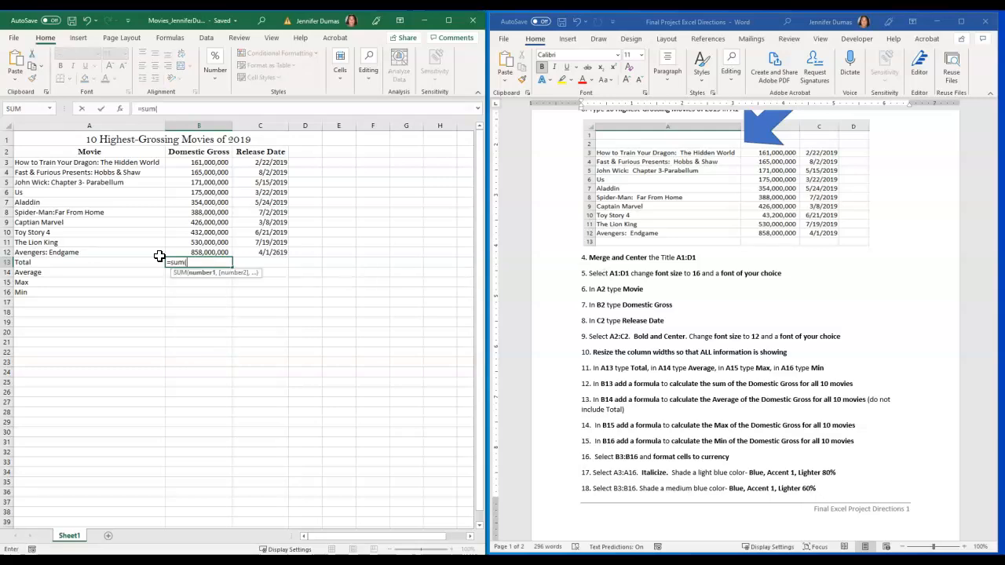
pyautogui.click(202, 162)
pyautogui.moveTo(202, 162); pyautogui.dragTo(211, 252)
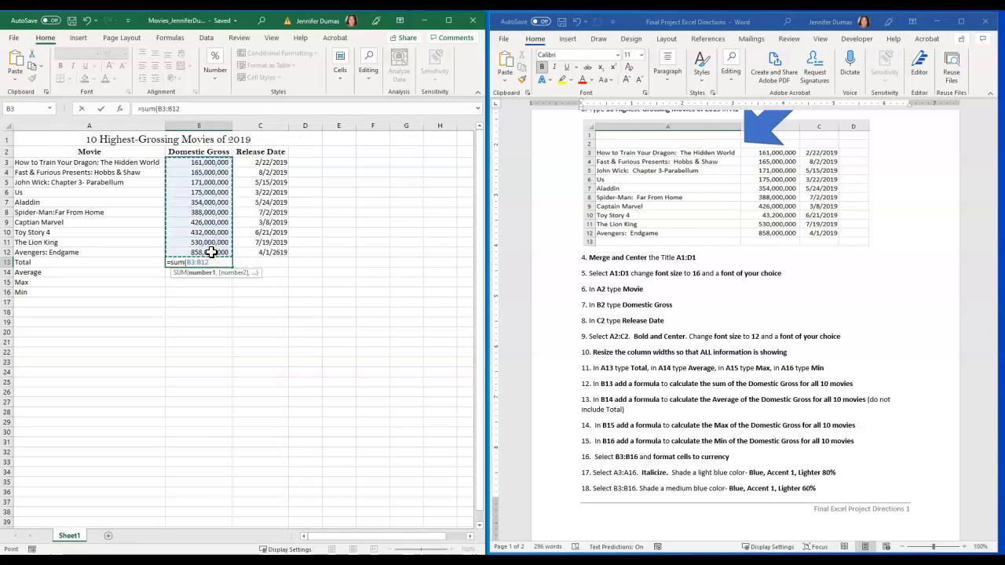
pyautogui.press('Return')
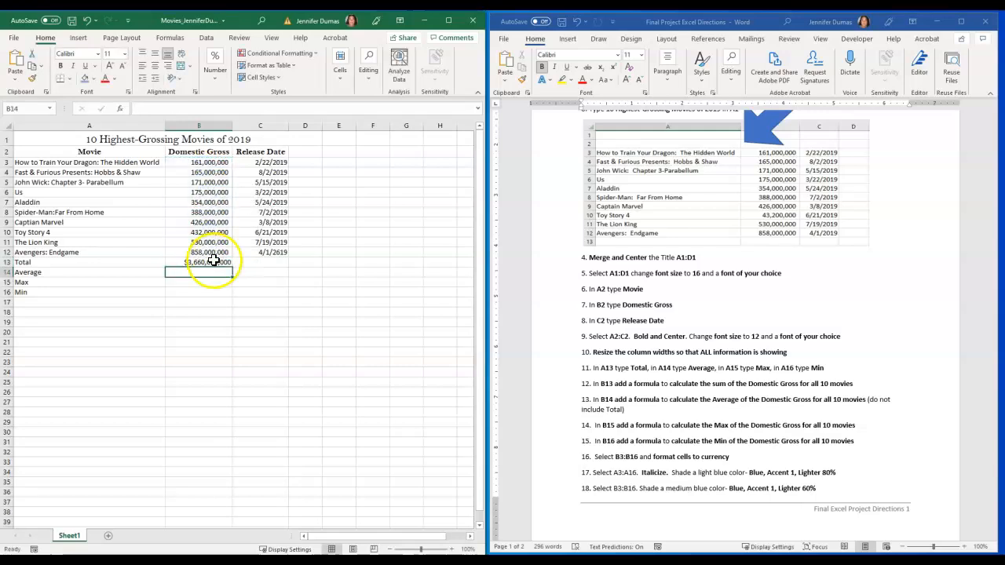
pyautogui.click(215, 263)
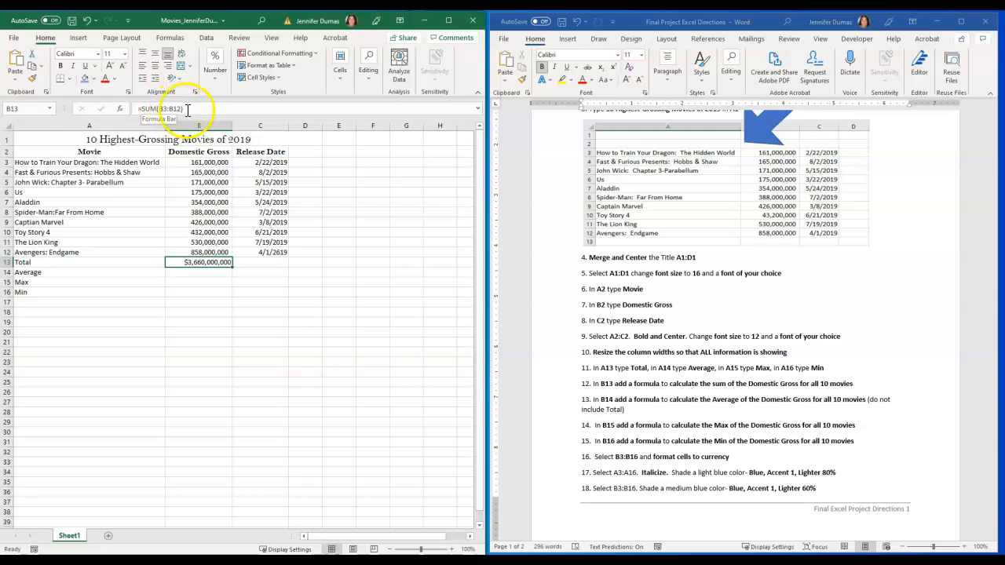
pyautogui.click(219, 263)
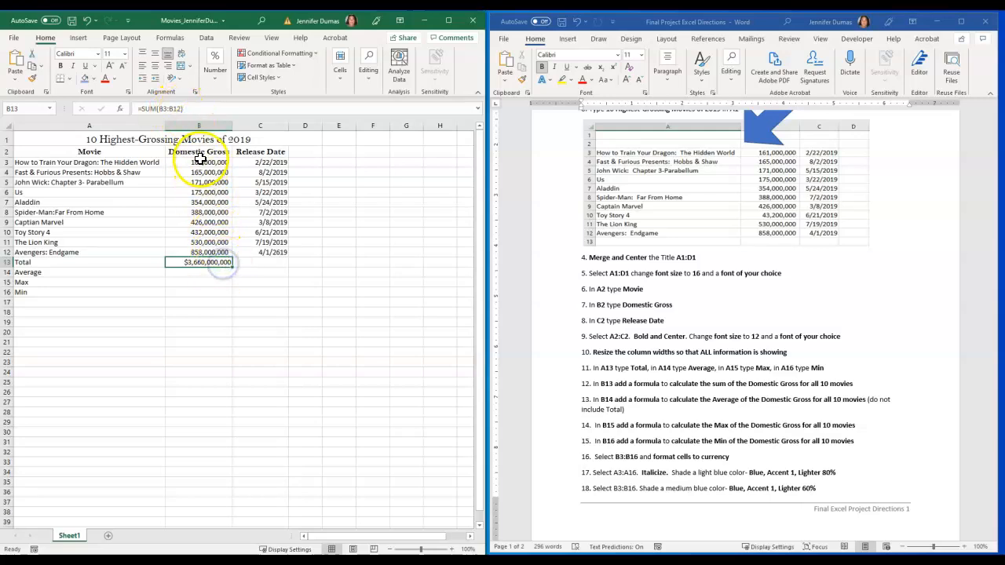
pyautogui.moveTo(201, 161); pyautogui.dragTo(208, 248)
pyautogui.click(205, 263)
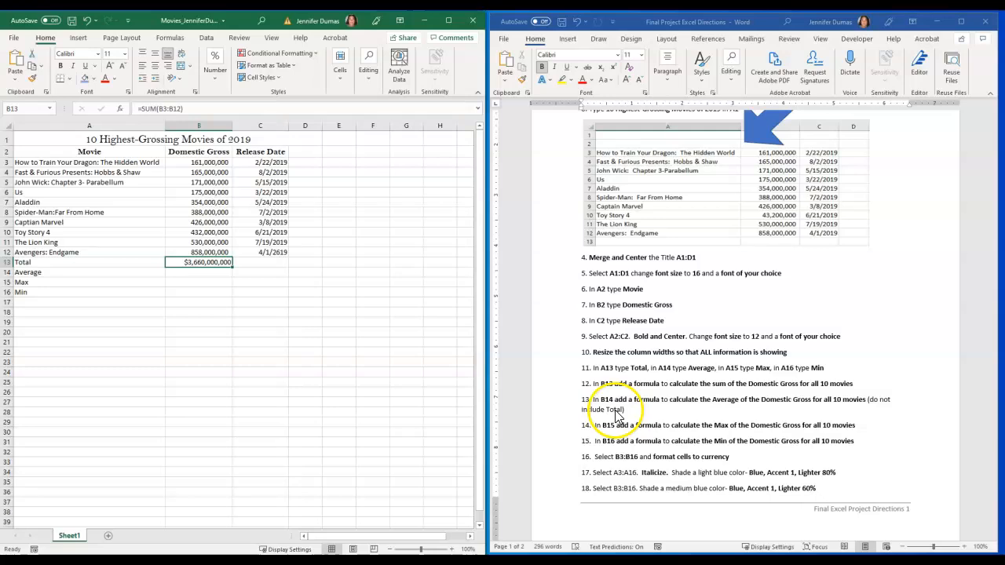
# Enter an AVERAGE formula in B14 for the Domestic Gross values in B3:B12, excluding the total
pyautogui.click(207, 272)
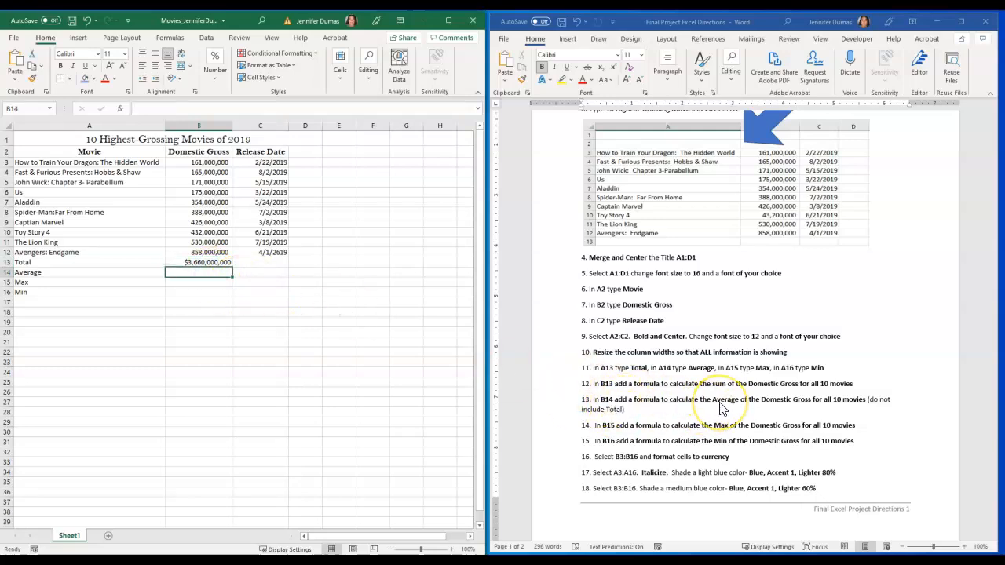
pyautogui.click(191, 271)
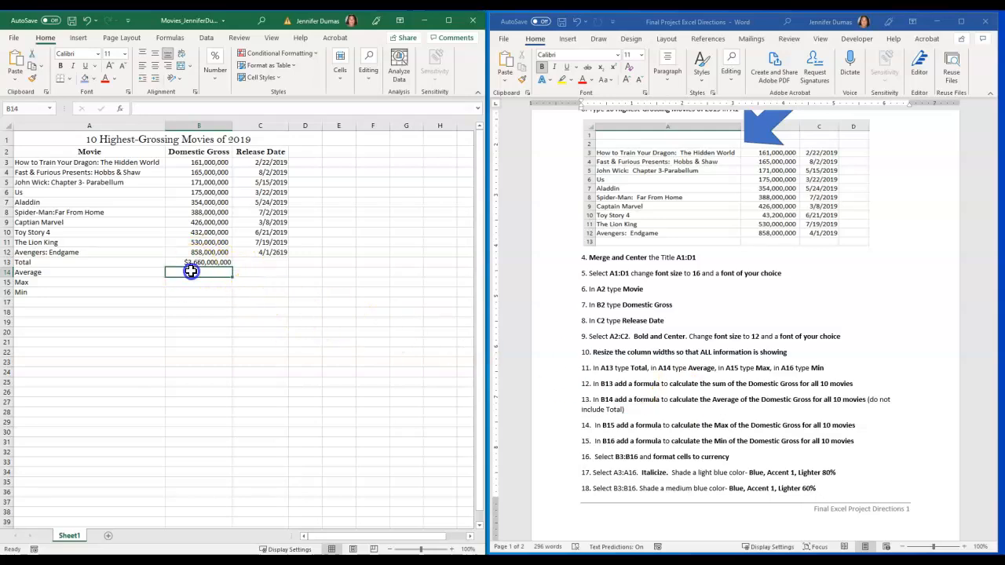
pyautogui.write('=av')
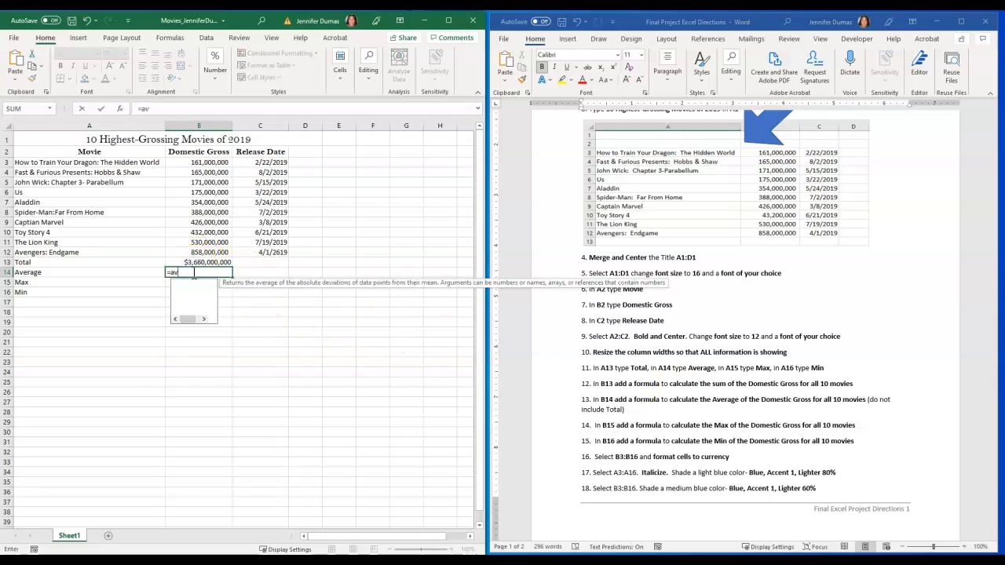
pyautogui.write('erage(')
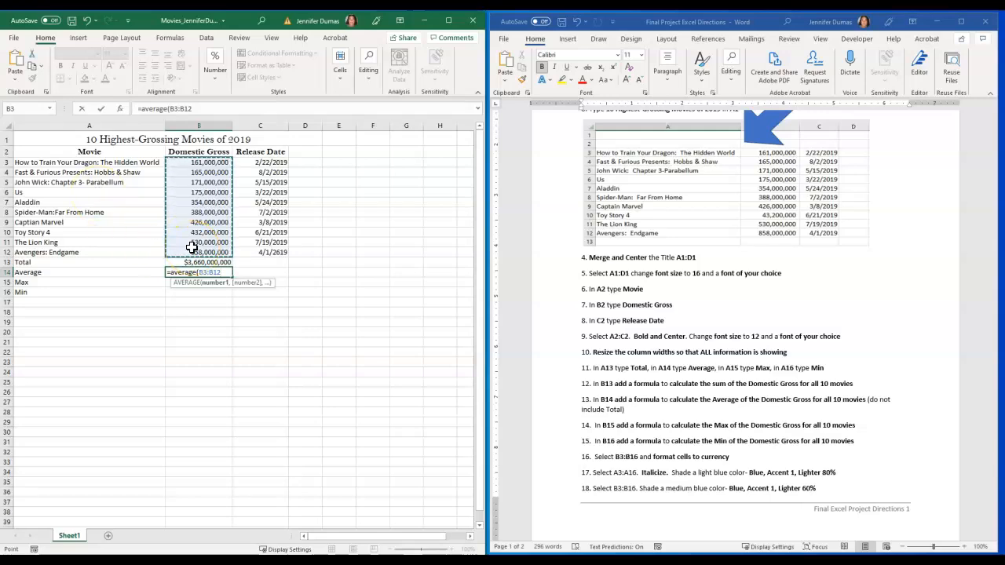
pyautogui.press('Return')
pyautogui.click(207, 274)
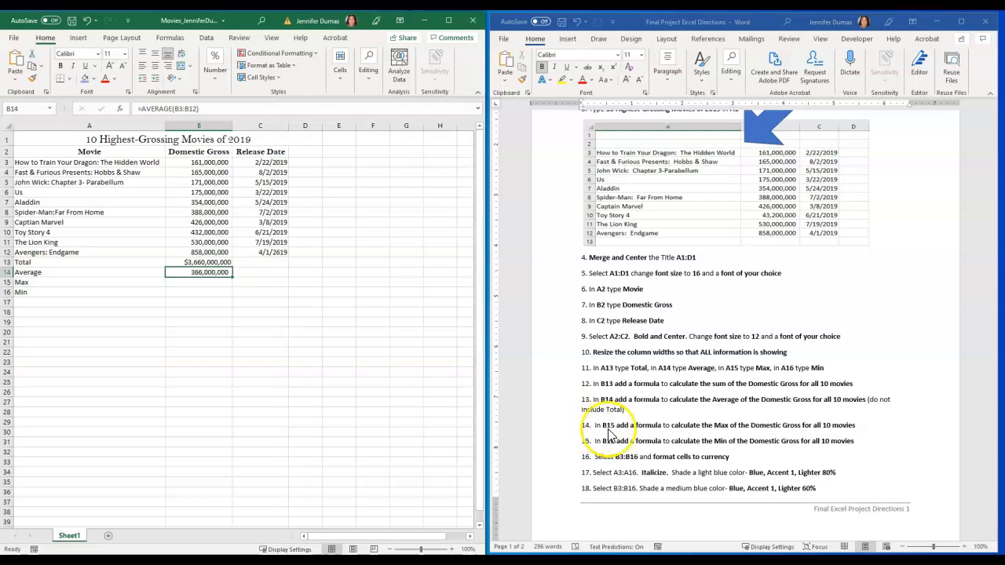
# Enter a MAX formula in B15 for the Domestic Gross values in B3:B12
pyautogui.click(207, 286)
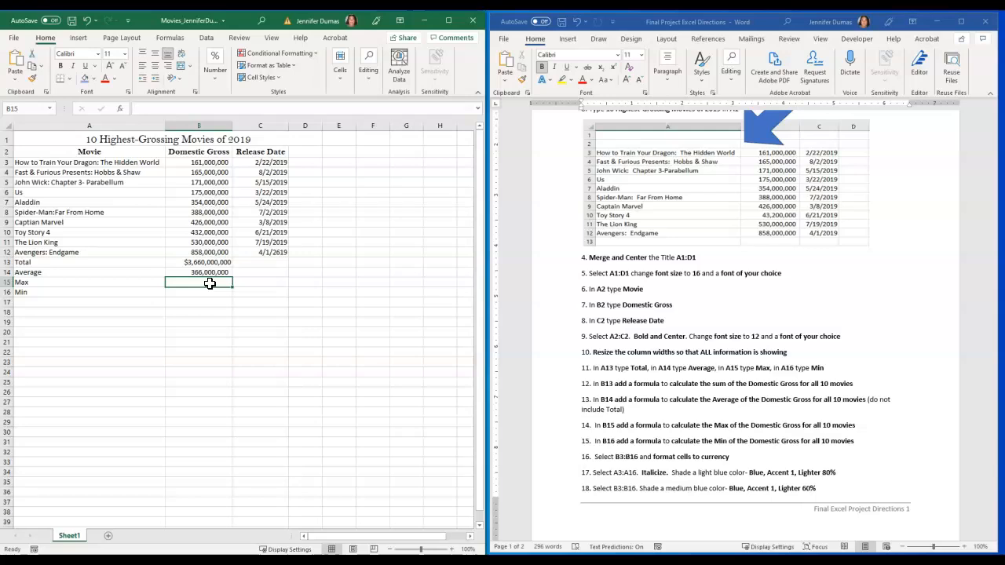
pyautogui.write('=')
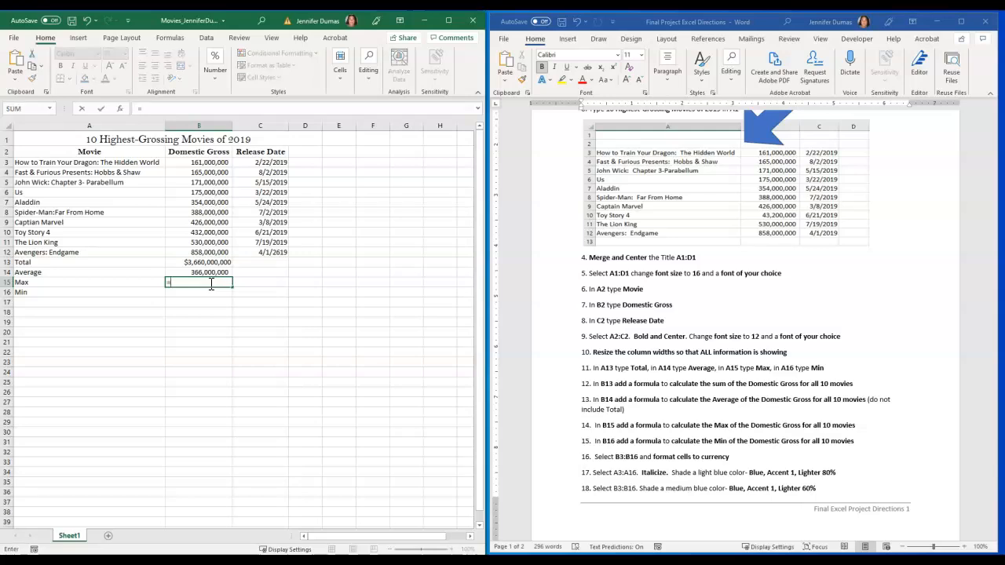
pyautogui.write('Max(')
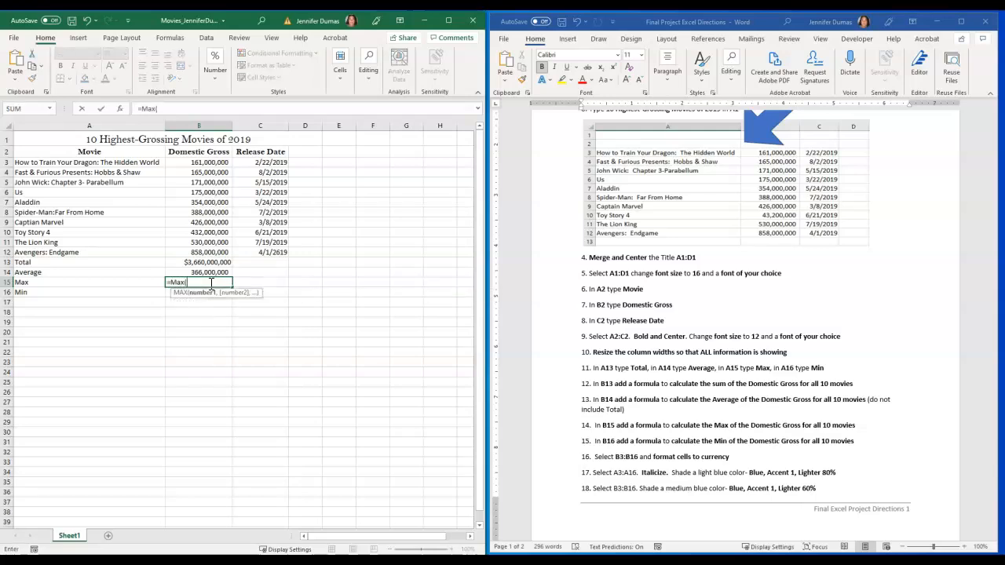
pyautogui.moveTo(216, 161); pyautogui.dragTo(207, 251)
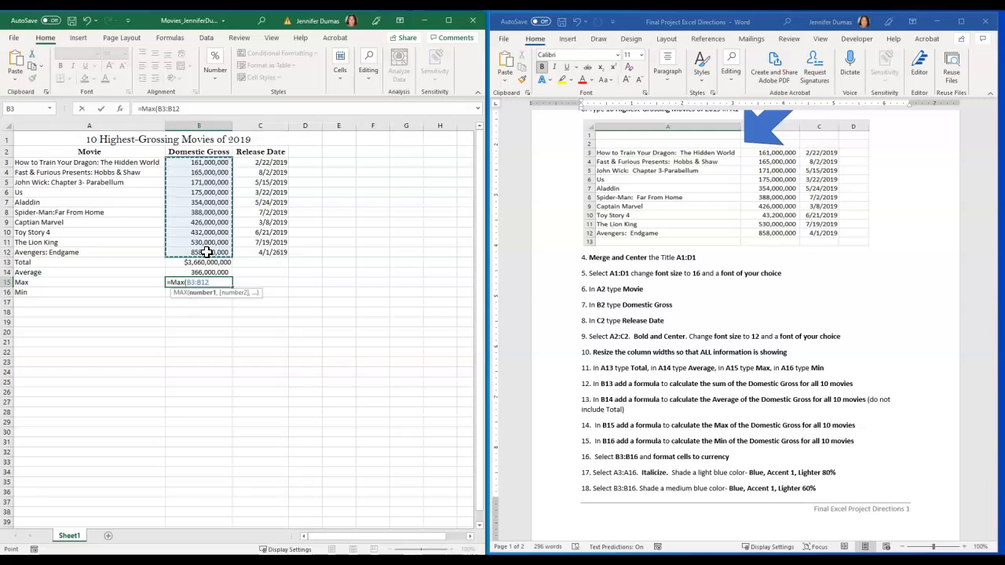
pyautogui.press('Return')
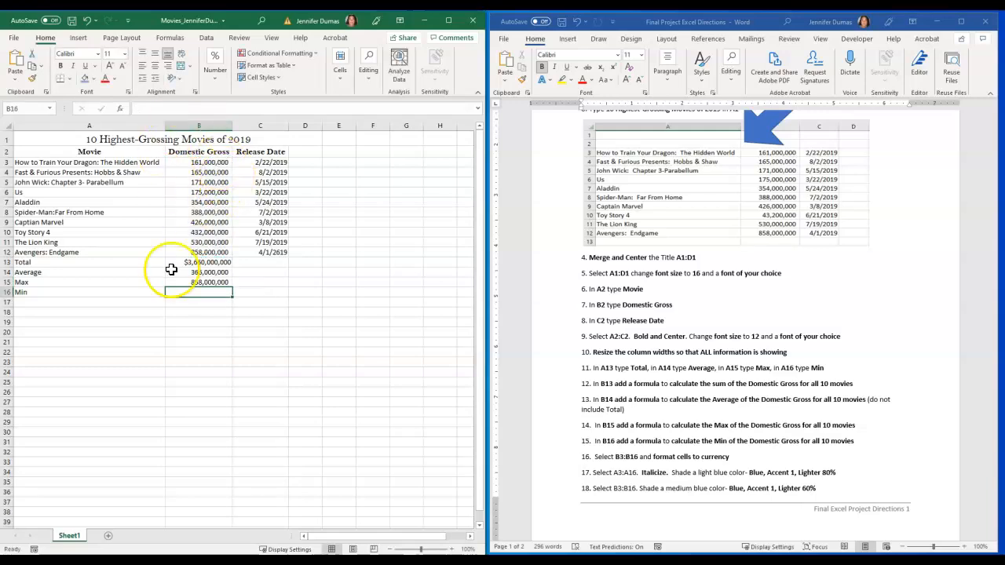
pyautogui.click(196, 284)
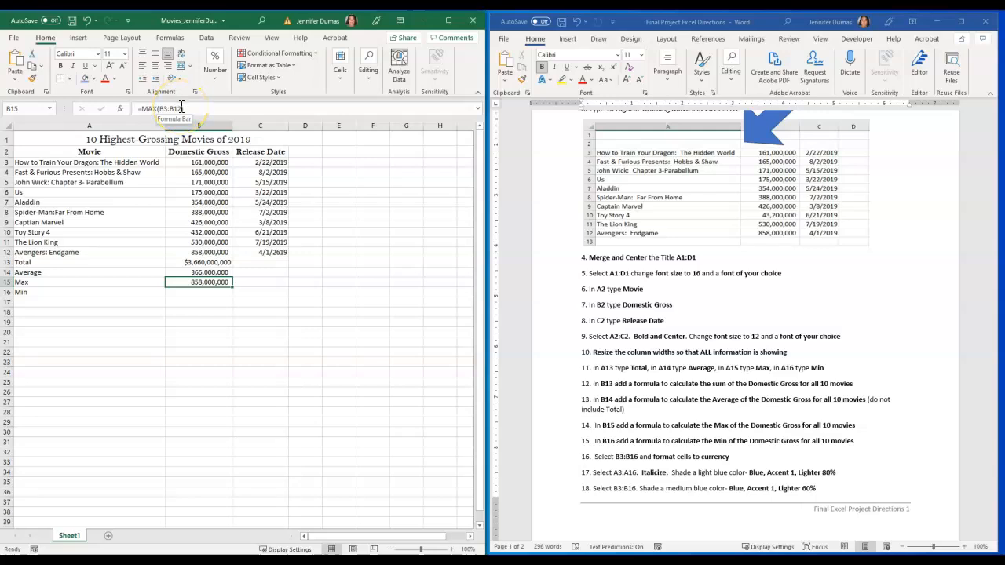
pyautogui.click(224, 283)
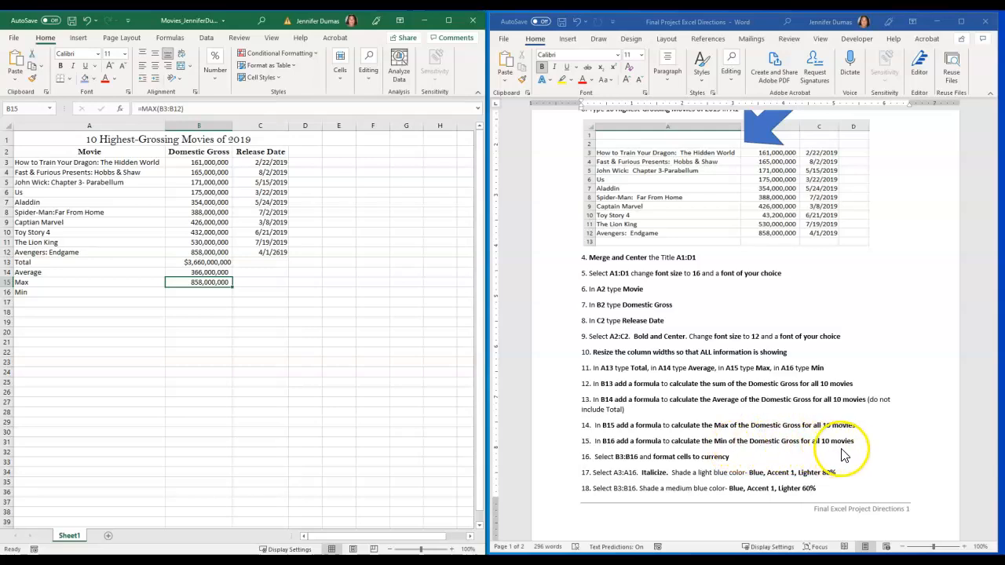
# Enter a MIN formula in B16 for the Domestic Gross values in B3:B12
pyautogui.click(213, 293)
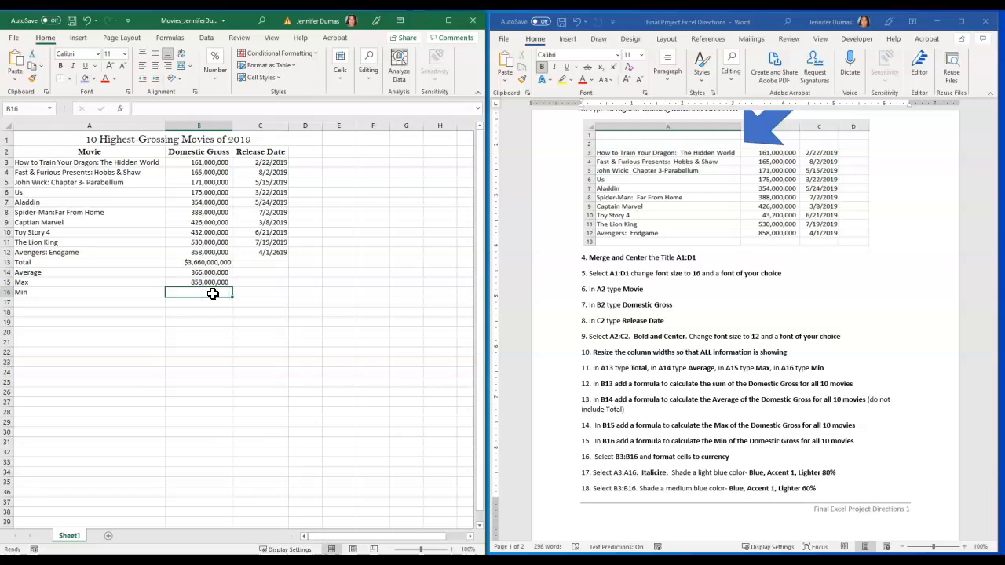
pyautogui.write('=min')
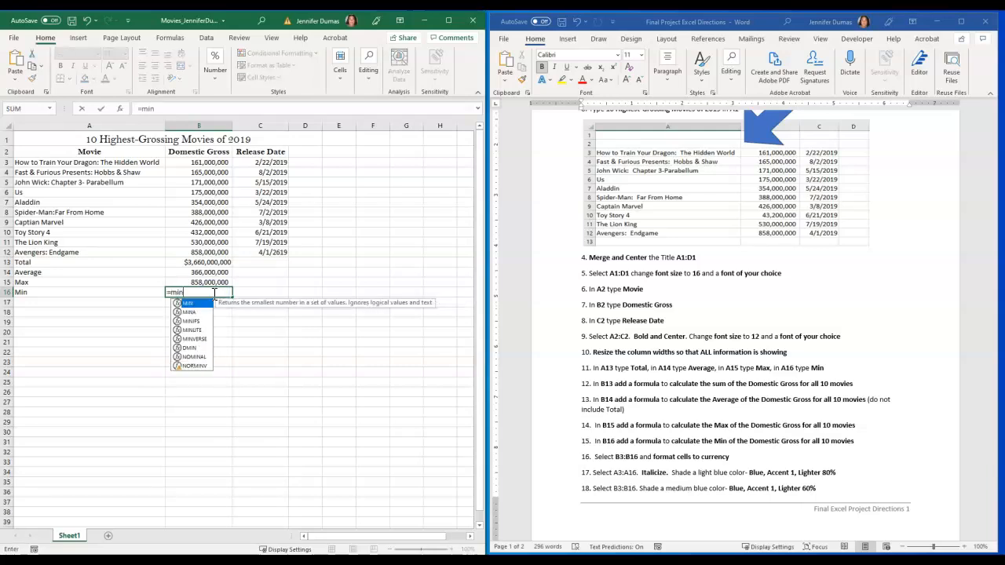
pyautogui.write('(')
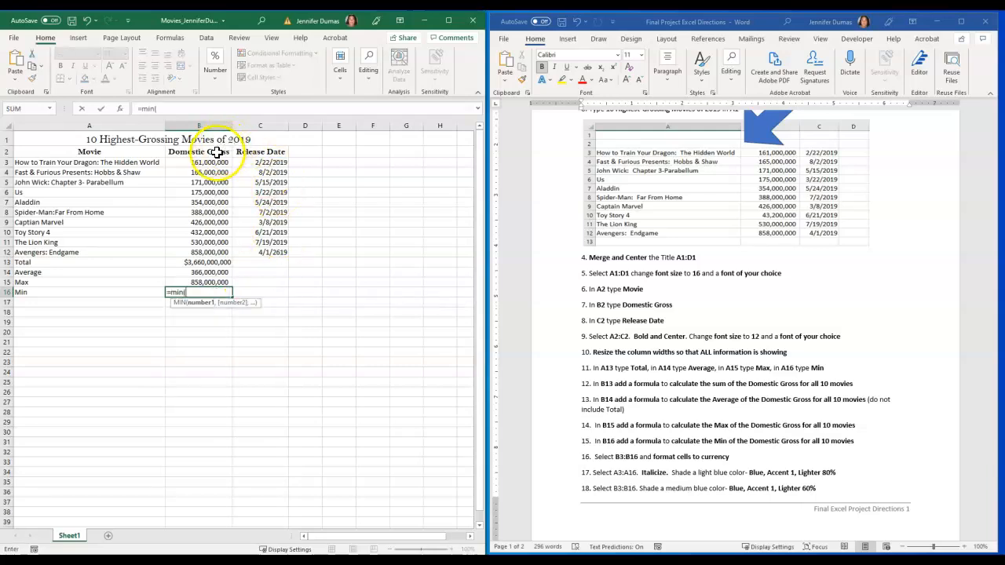
pyautogui.click(211, 161)
pyautogui.moveTo(211, 161); pyautogui.dragTo(212, 247)
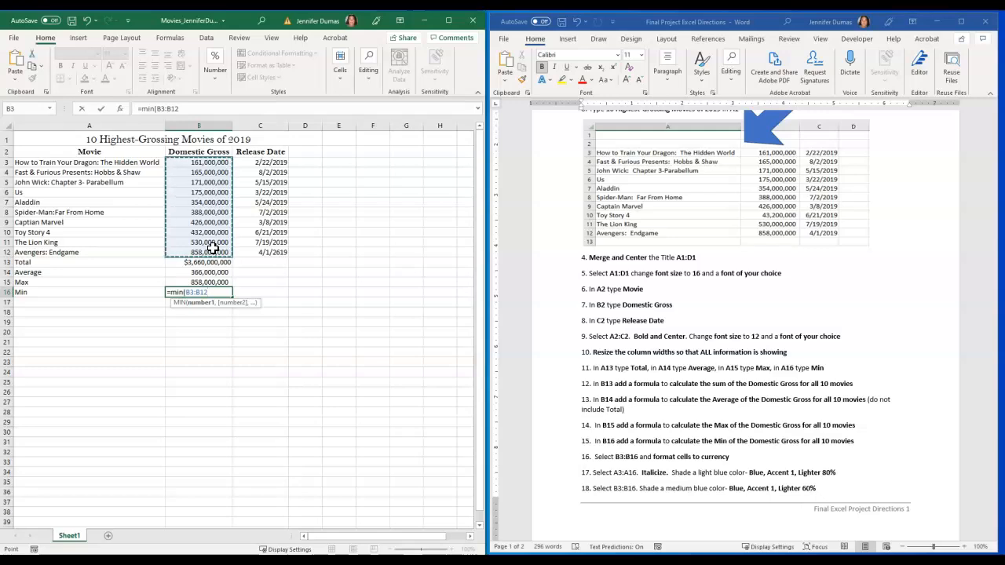
pyautogui.press('Return')
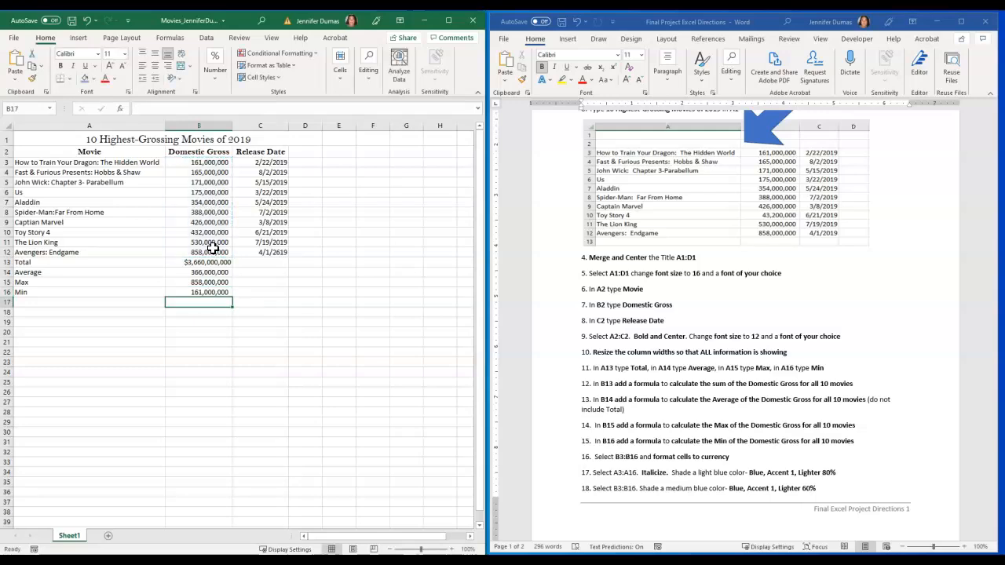
pyautogui.click(205, 292)
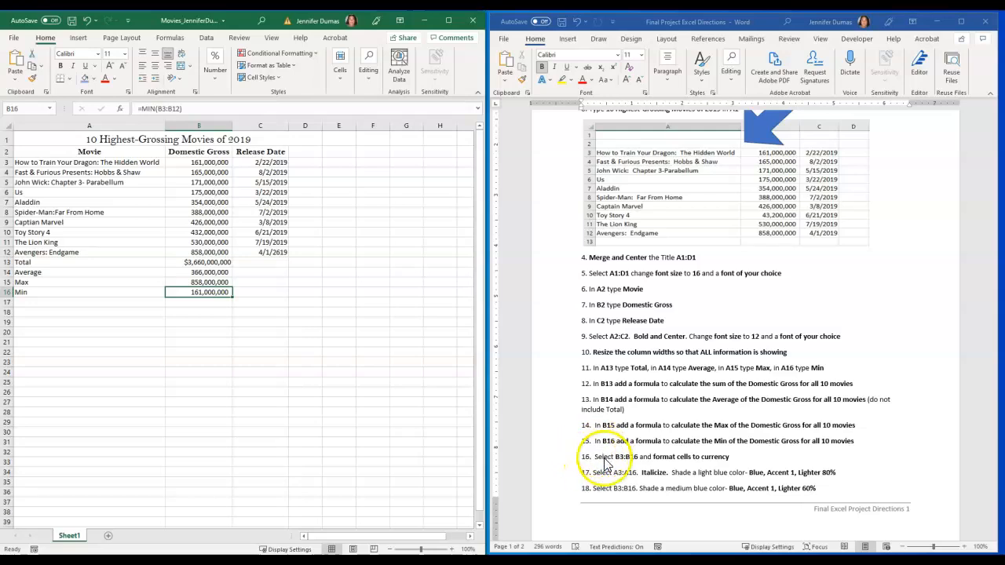
# Format the Domestic Gross and summary values in B3:B16 as Currency
pyautogui.click(203, 160)
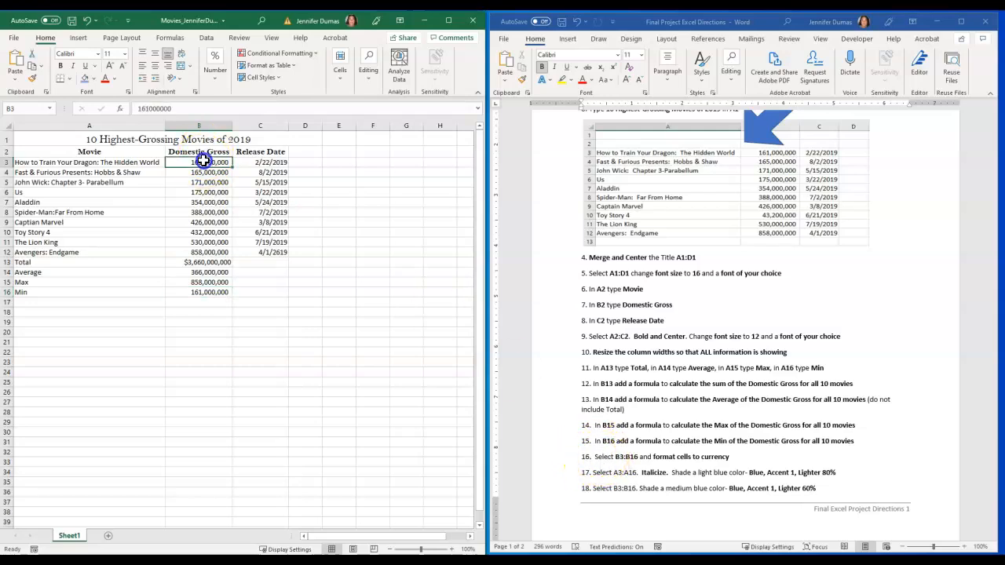
pyautogui.moveTo(203, 160); pyautogui.dragTo(207, 294)
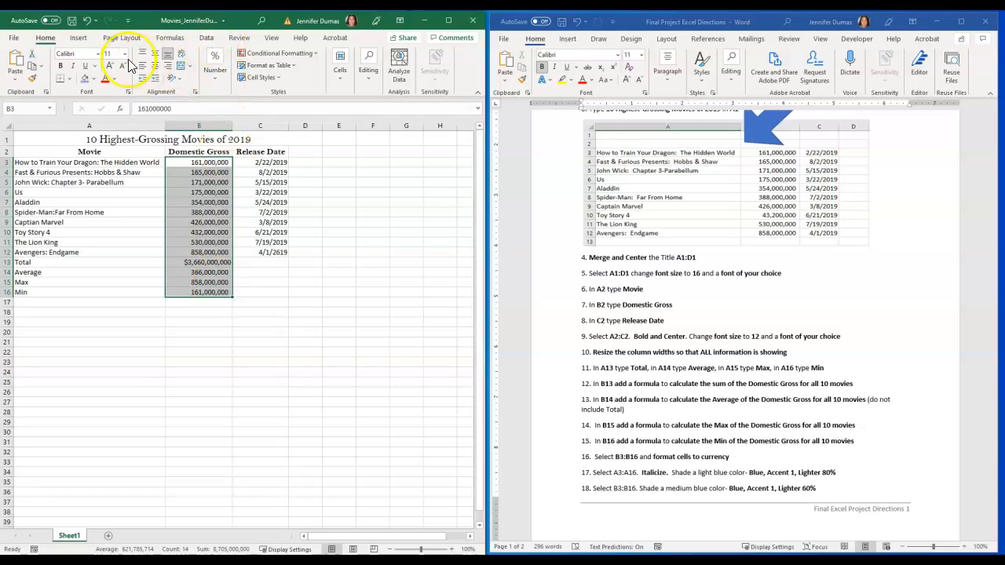
pyautogui.click(214, 76)
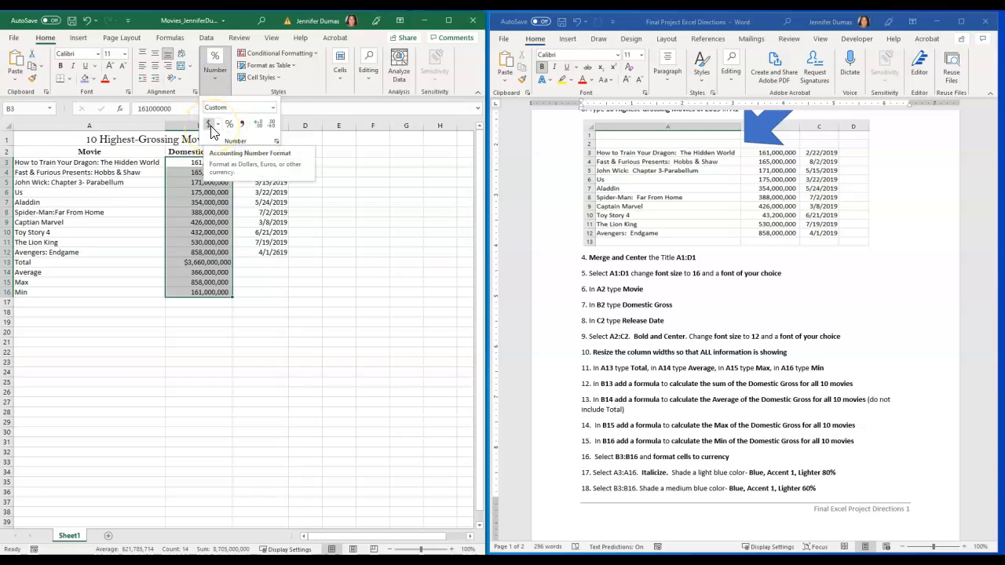
pyautogui.click(273, 108)
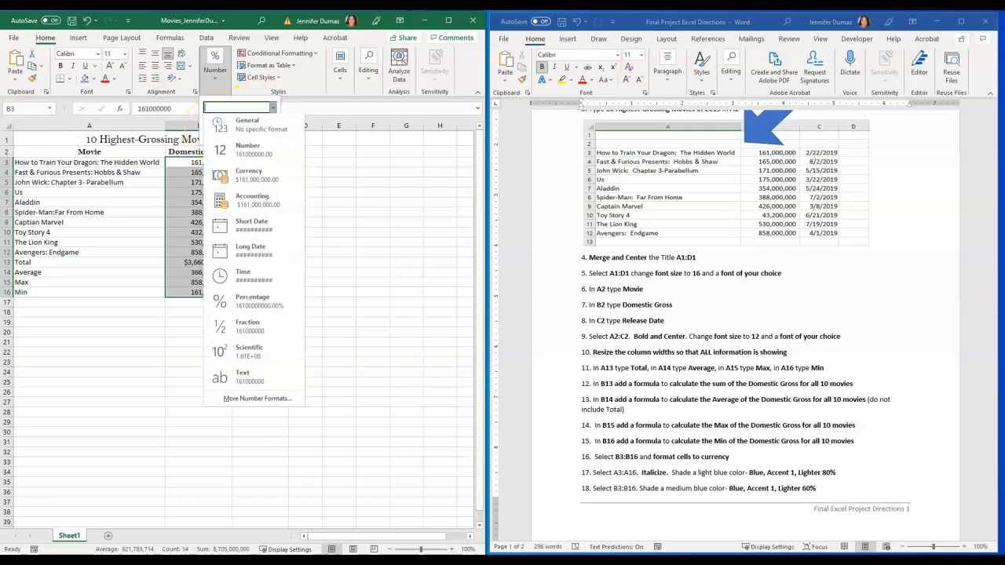
pyautogui.click(258, 181)
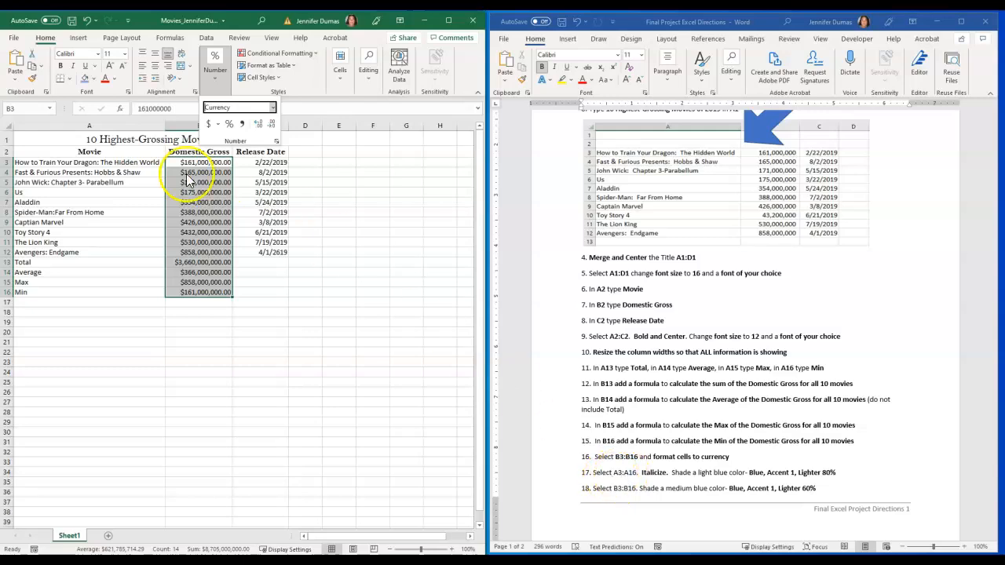
pyautogui.click(60, 163)
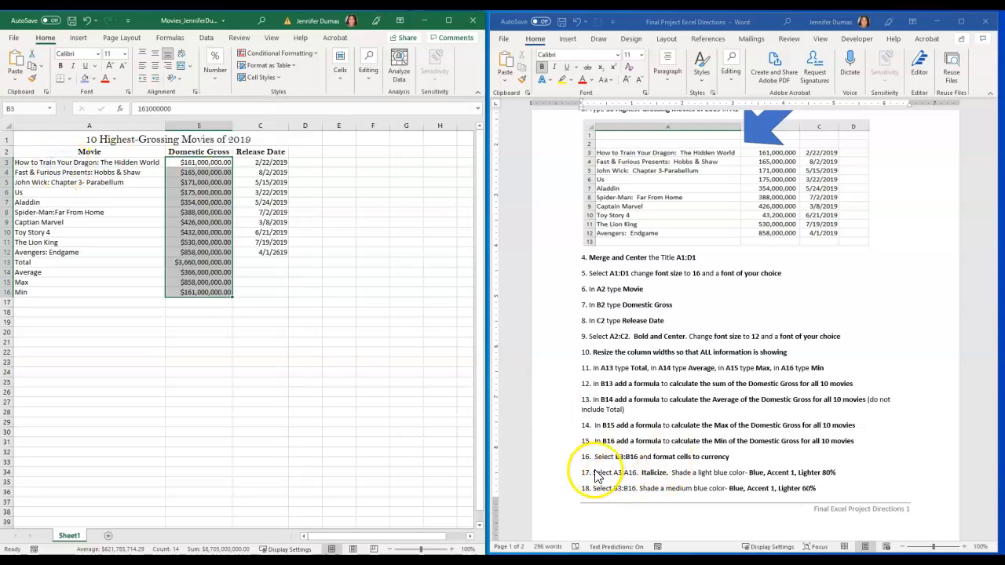
# Italicize the movie names and summary labels in A3:A16 and shade them Blue, Accent 1, Lighter 80%
pyautogui.moveTo(79, 163); pyautogui.dragTo(68, 291)
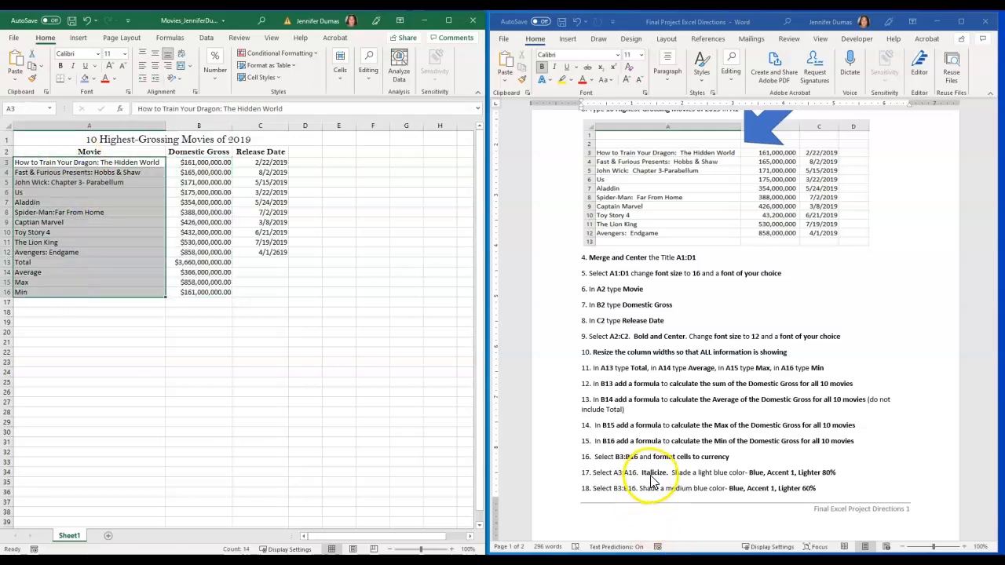
pyautogui.click(73, 68)
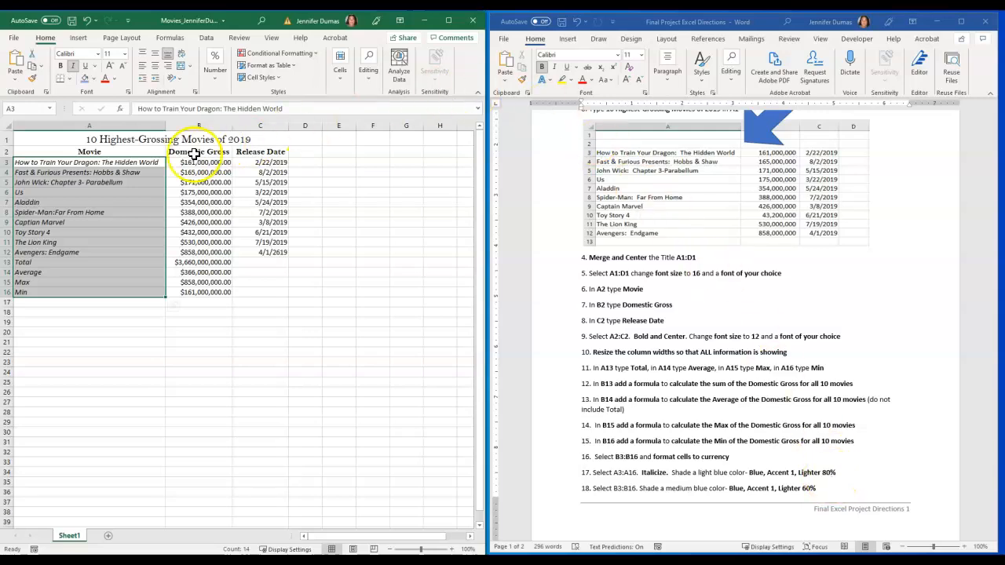
pyautogui.click(95, 83)
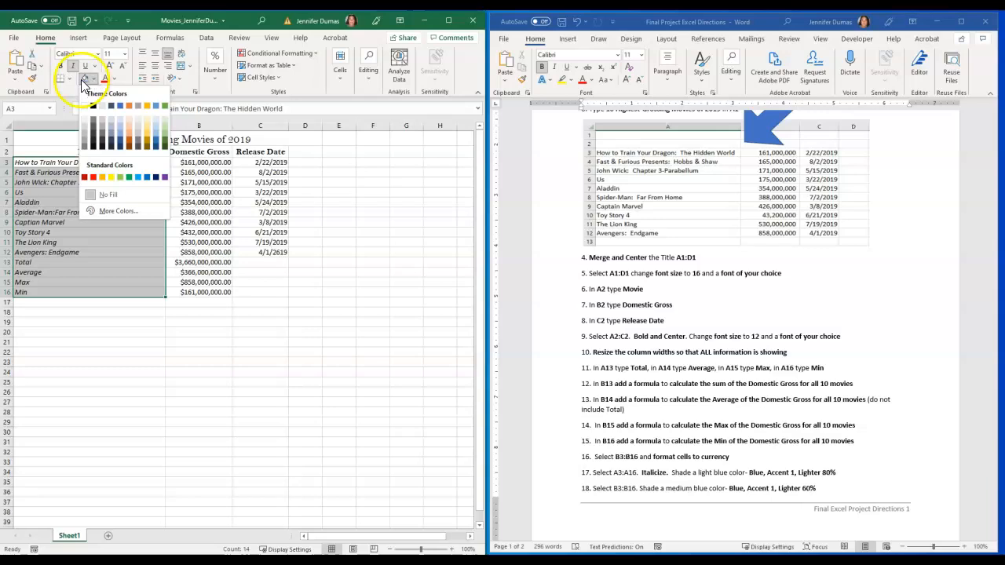
pyautogui.click(121, 120)
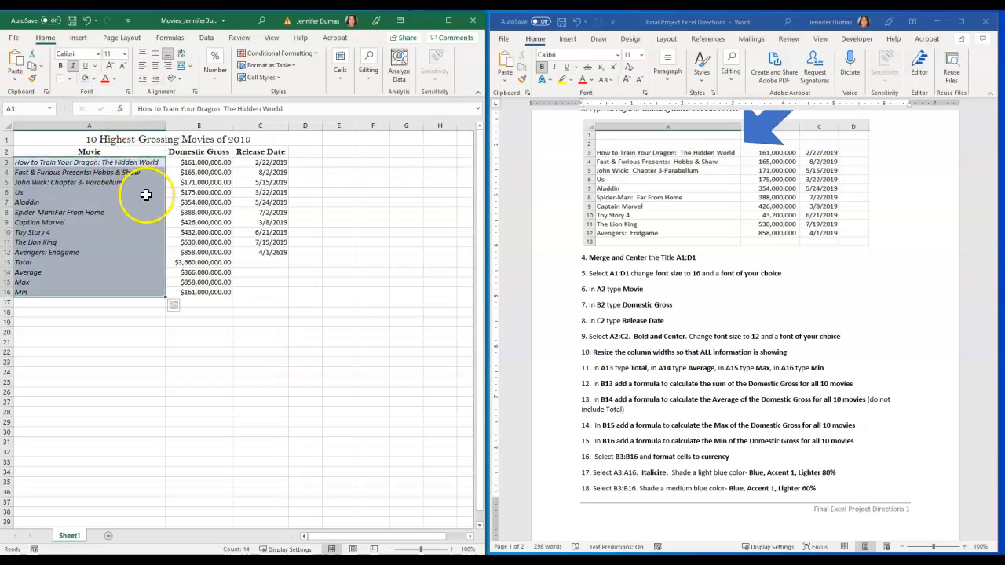
pyautogui.click(126, 303)
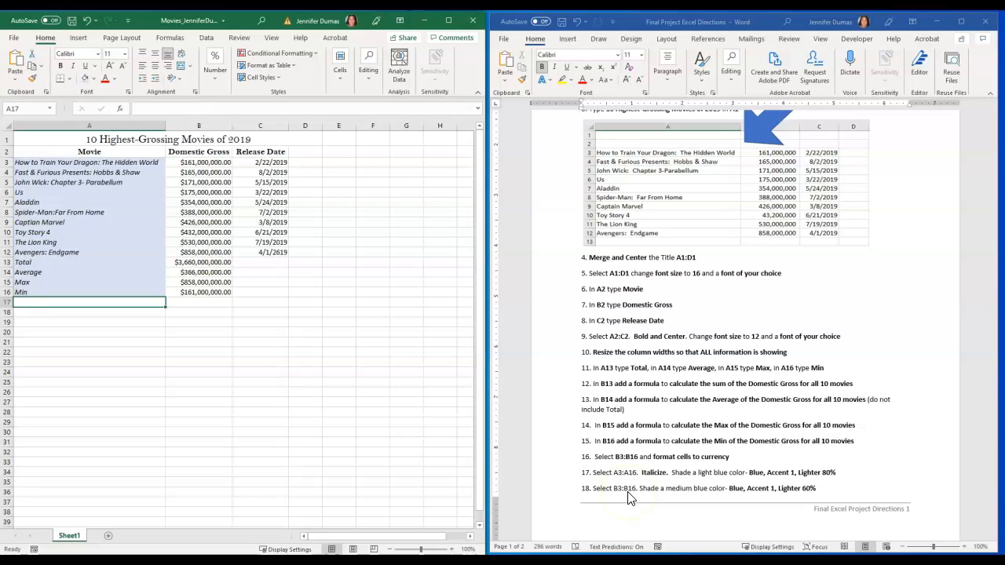
# Shade the Domestic Gross and summary values in B3:B16 with Blue, Accent 1, Lighter 60%
pyautogui.click(210, 163)
pyautogui.moveTo(210, 164); pyautogui.dragTo(216, 296)
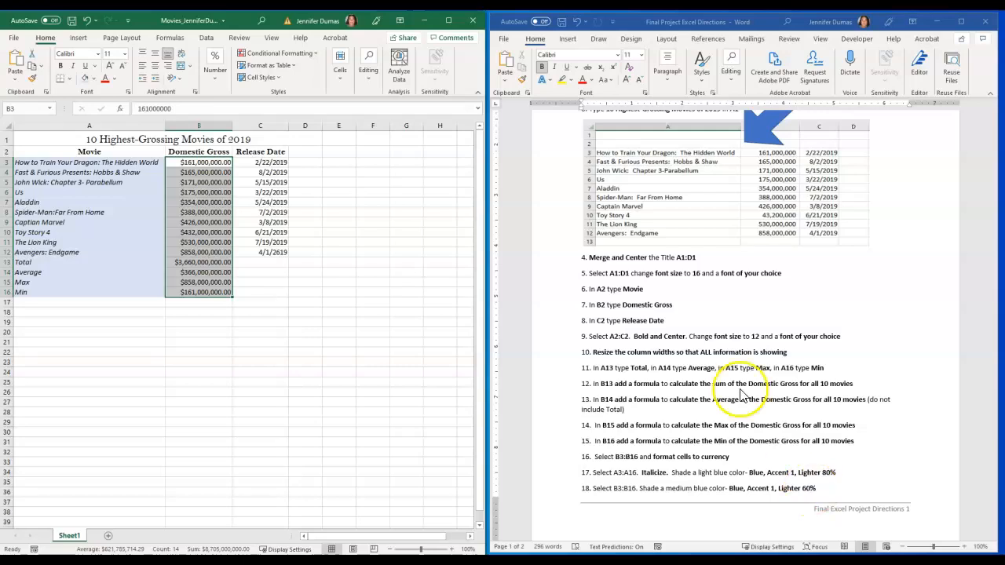
pyautogui.click(93, 77)
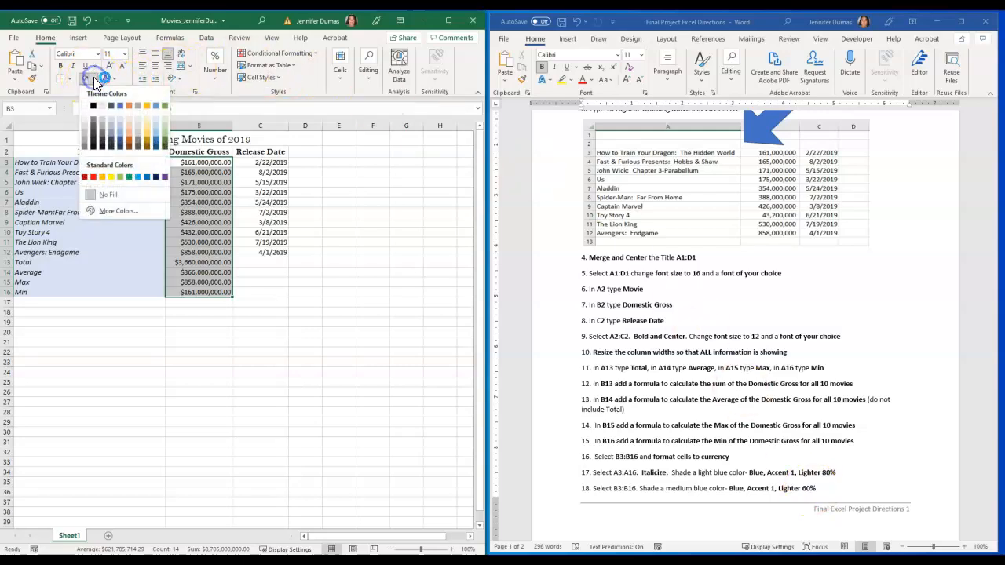
pyautogui.click(121, 126)
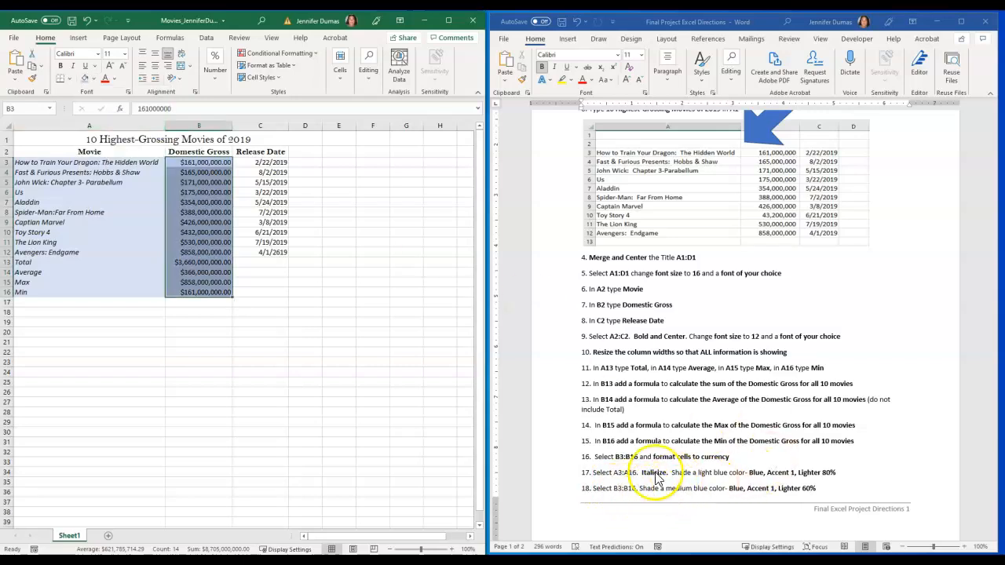
# Shade the Release Date cells C3:C16 with Blue, Accent 1, Lighter 40%, following direction 19
pyautogui.scroll(-5, 703, 335)
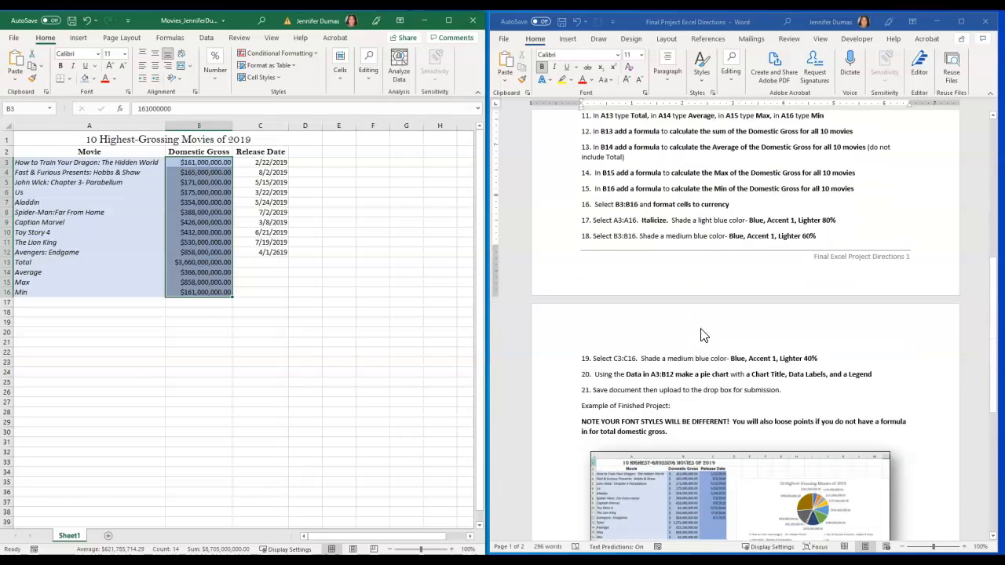
pyautogui.scroll(-4, 703, 335)
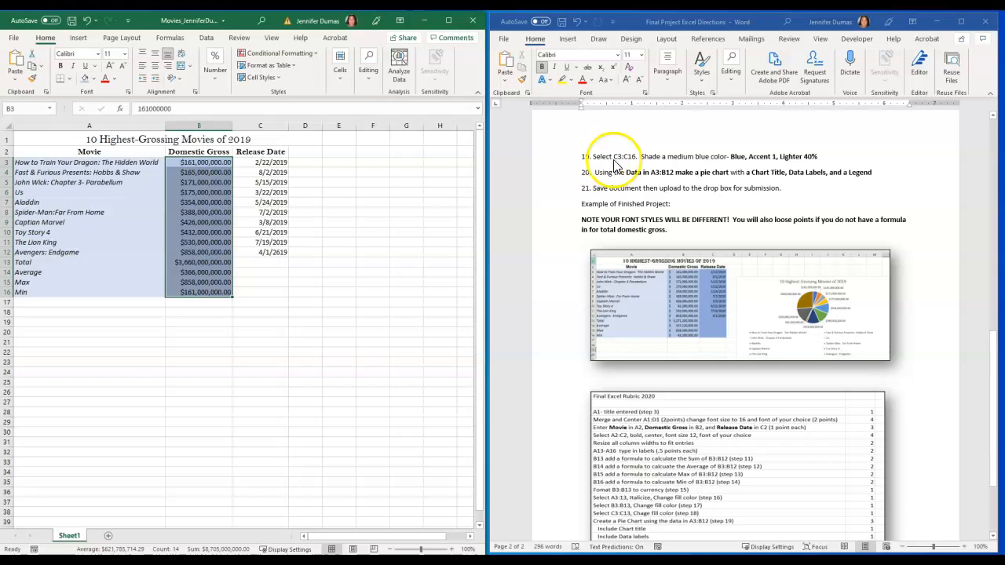
pyautogui.moveTo(271, 162); pyautogui.dragTo(255, 292)
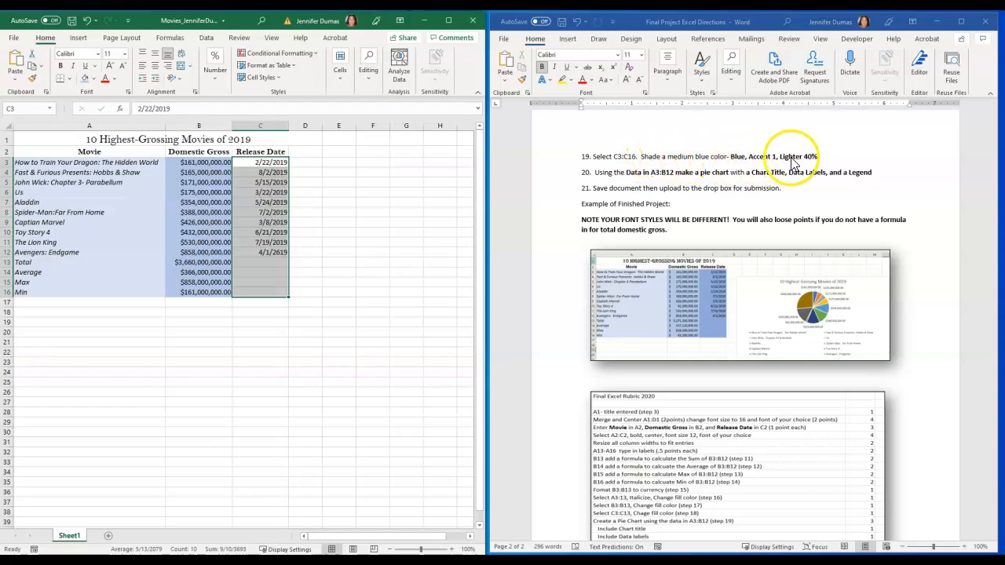
pyautogui.click(96, 80)
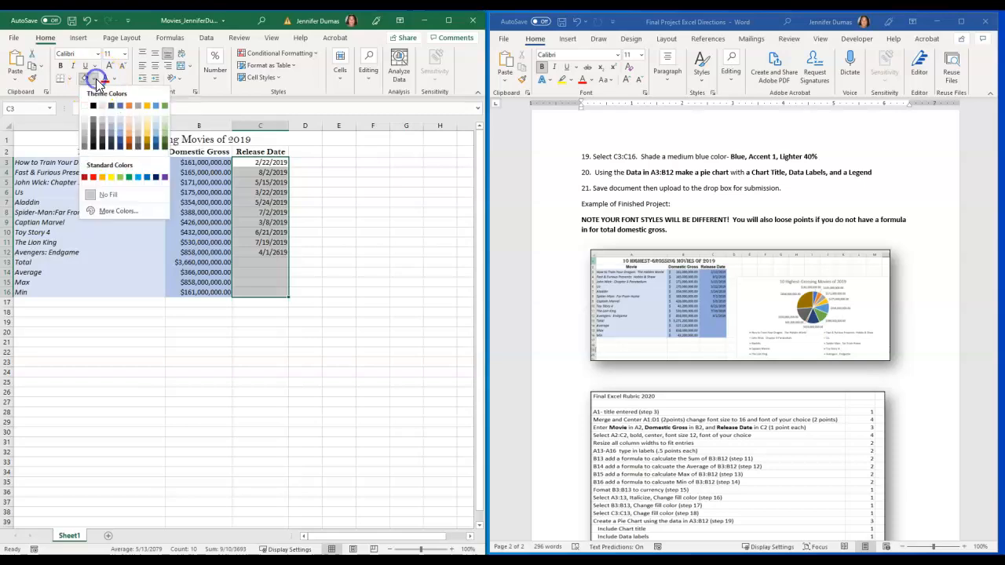
pyautogui.click(122, 137)
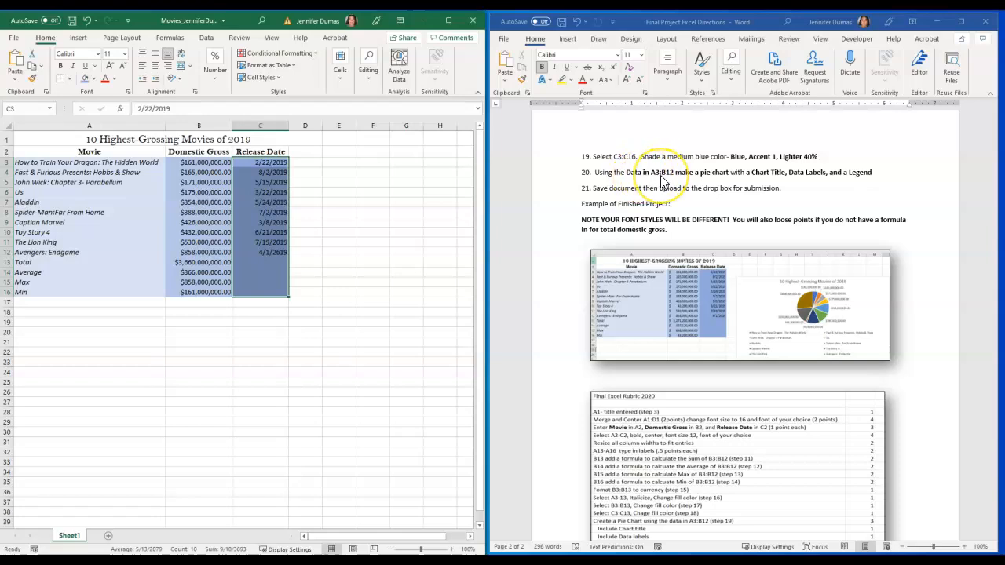
# Insert a 3-D pie chart from the data in A3:B12 and place it below the table
pyautogui.click(64, 162)
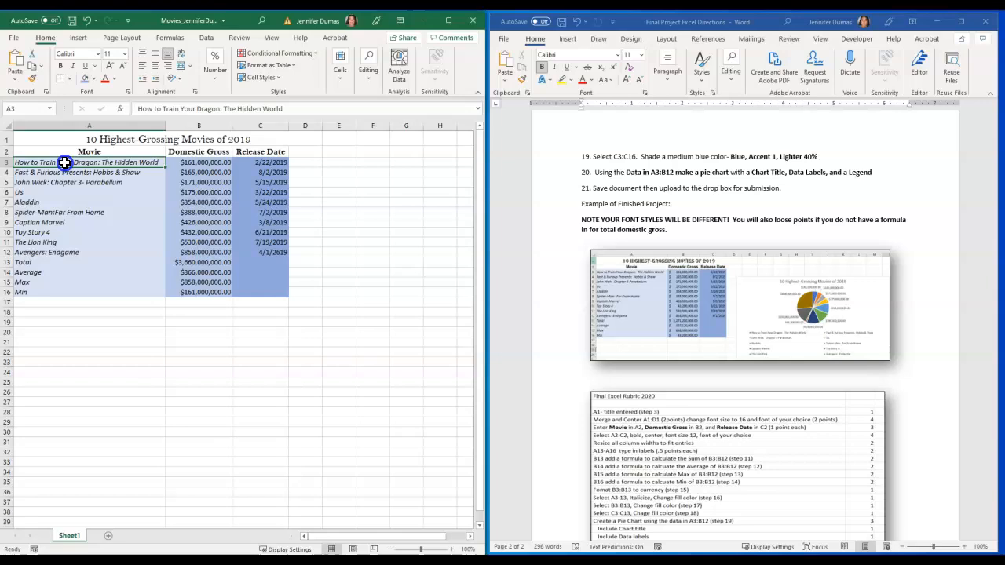
pyautogui.moveTo(135, 167); pyautogui.dragTo(190, 251)
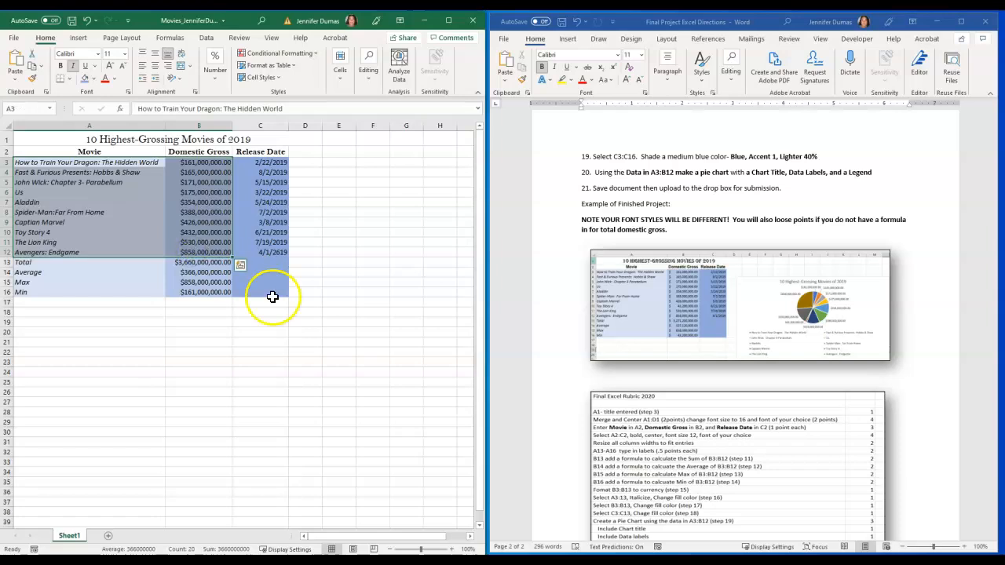
pyautogui.click(129, 162)
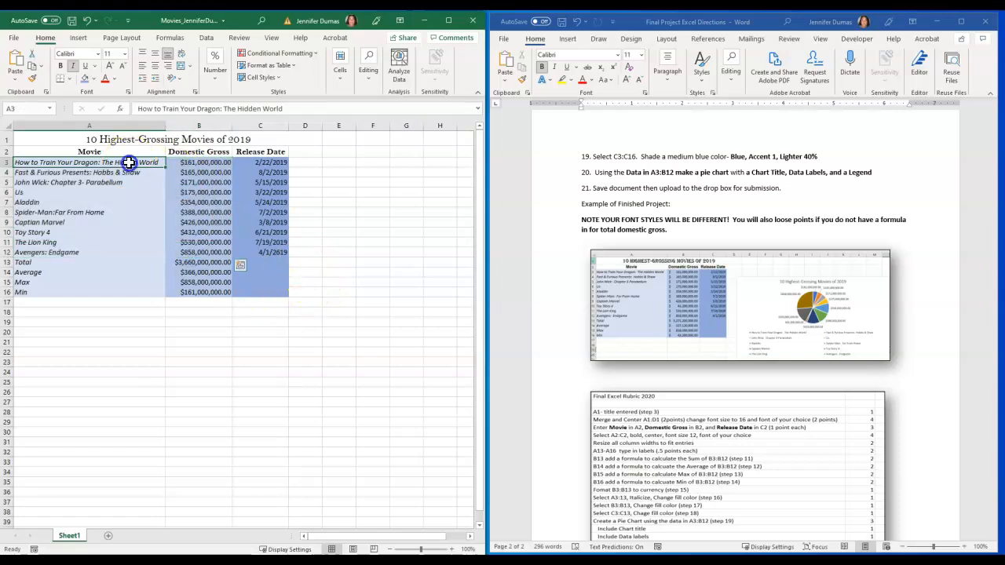
pyautogui.moveTo(149, 162); pyautogui.dragTo(183, 252)
pyautogui.click(106, 162)
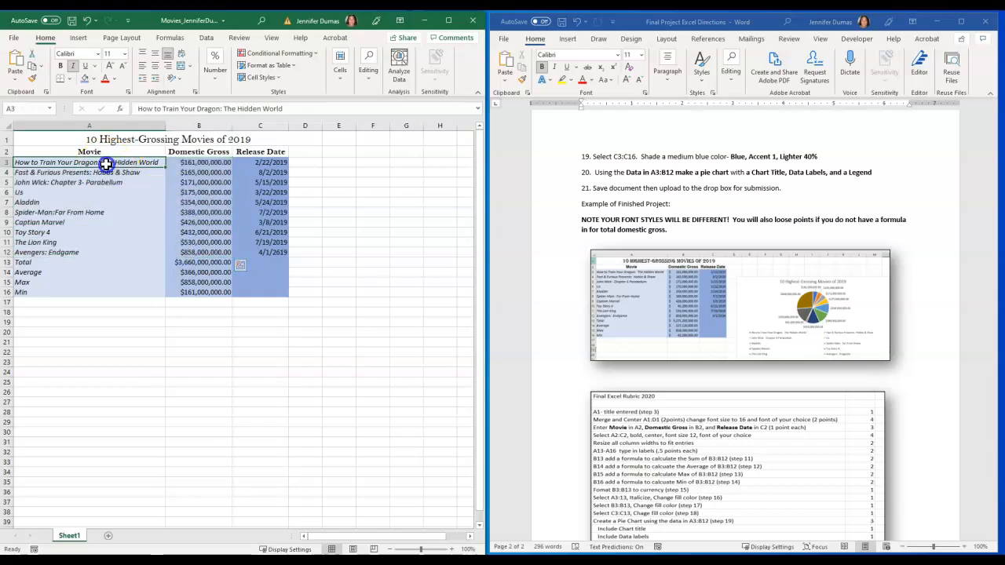
pyautogui.moveTo(154, 161); pyautogui.dragTo(193, 252)
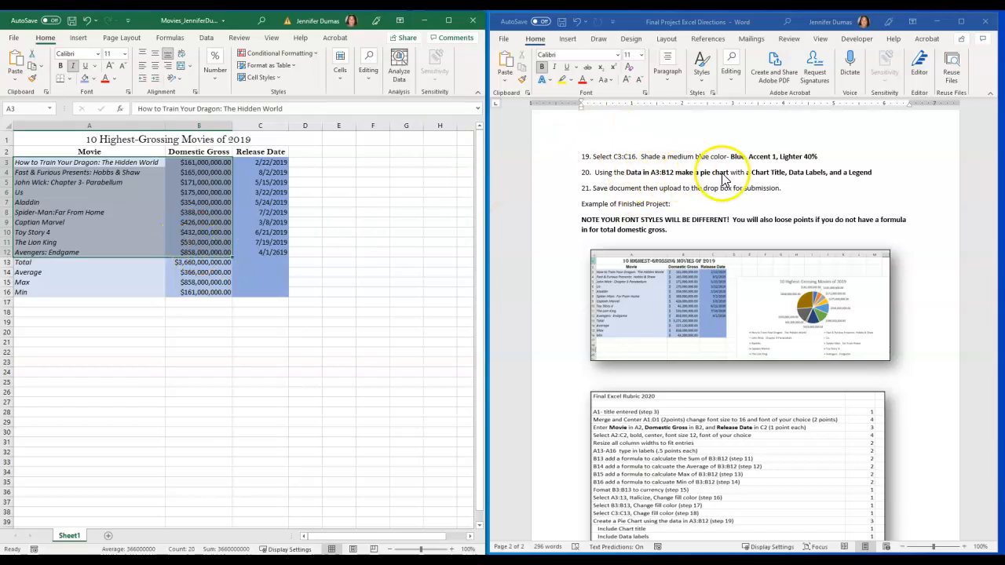
pyautogui.click(80, 40)
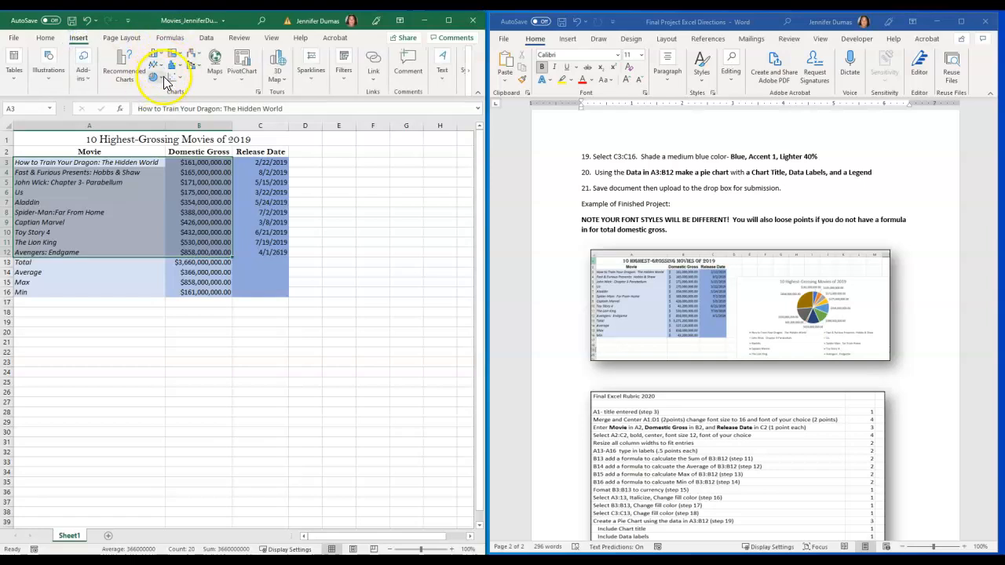
pyautogui.click(164, 83)
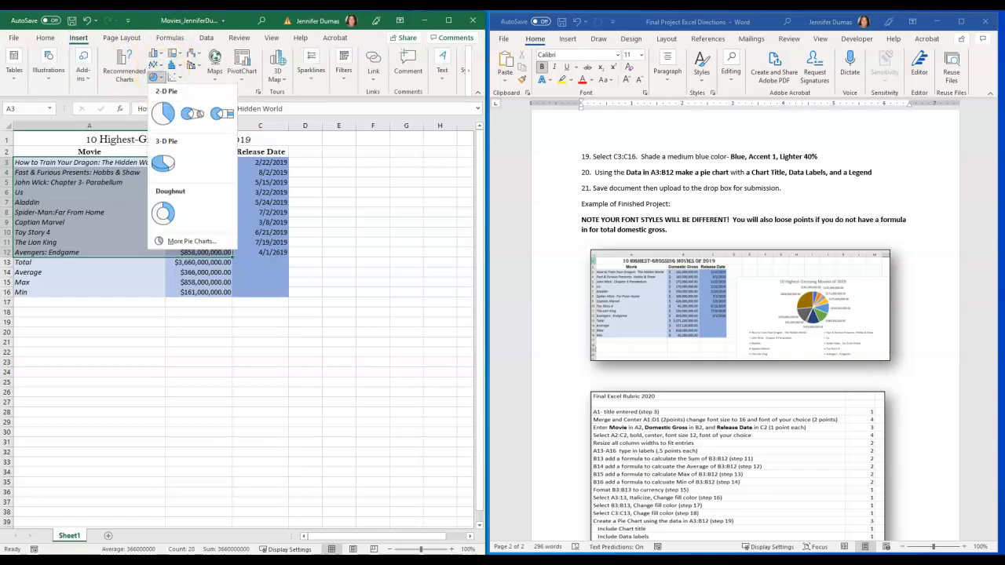
pyautogui.click(164, 164)
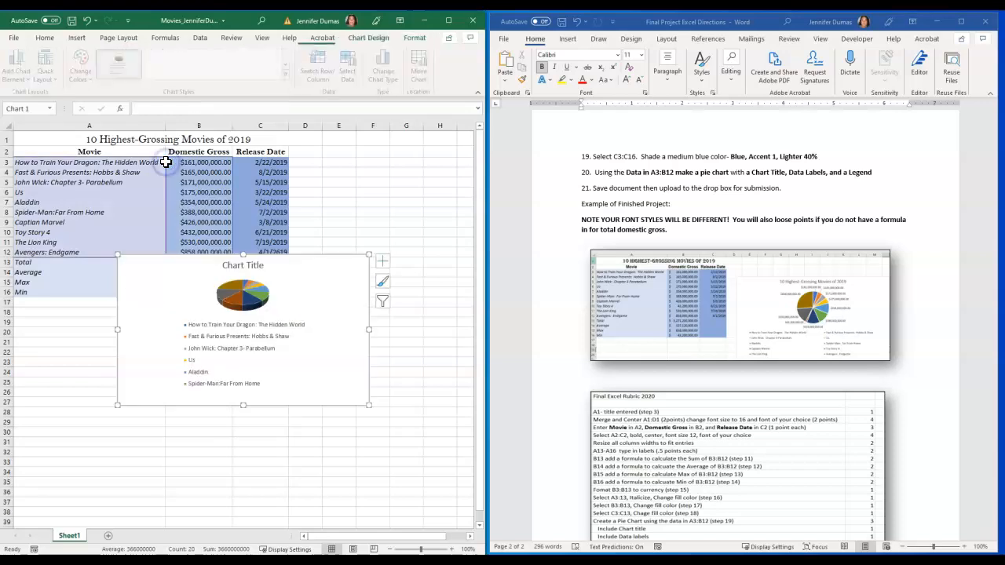
pyautogui.moveTo(334, 277); pyautogui.dragTo(349, 338)
pyautogui.click(330, 350)
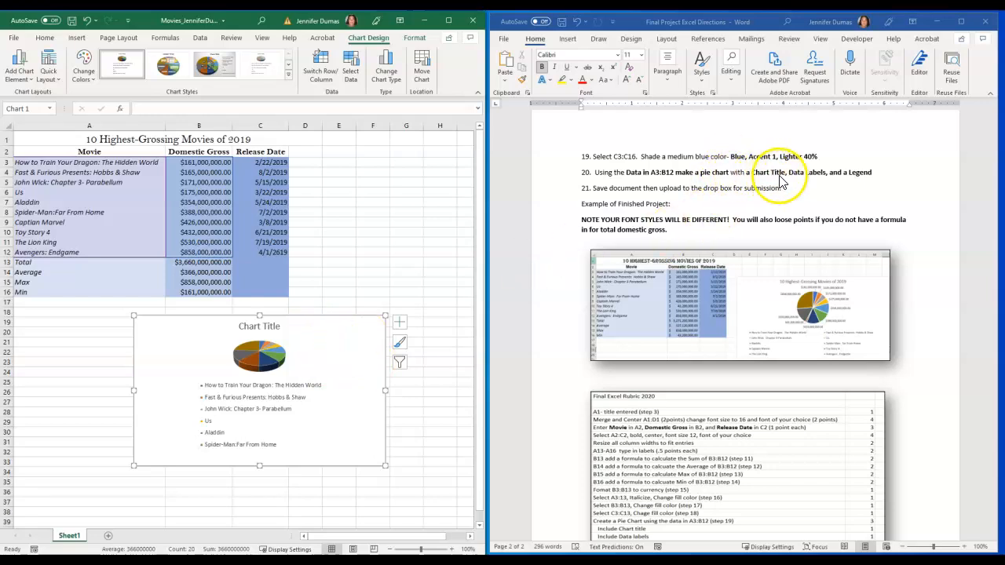
# Change the pie chart's title to "10 Highest-Grossing Movies of 2019" and close the title formatting options
pyautogui.click(243, 326)
pyautogui.doubleClick(241, 328)
pyautogui.moveTo(241, 327); pyautogui.dragTo(279, 329)
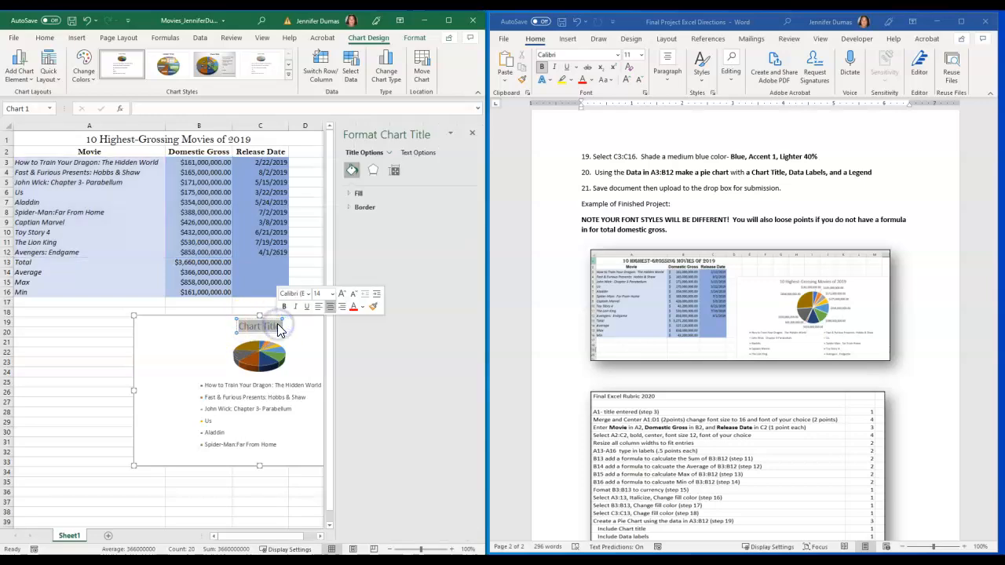
pyautogui.write('10 Highest-Gro')
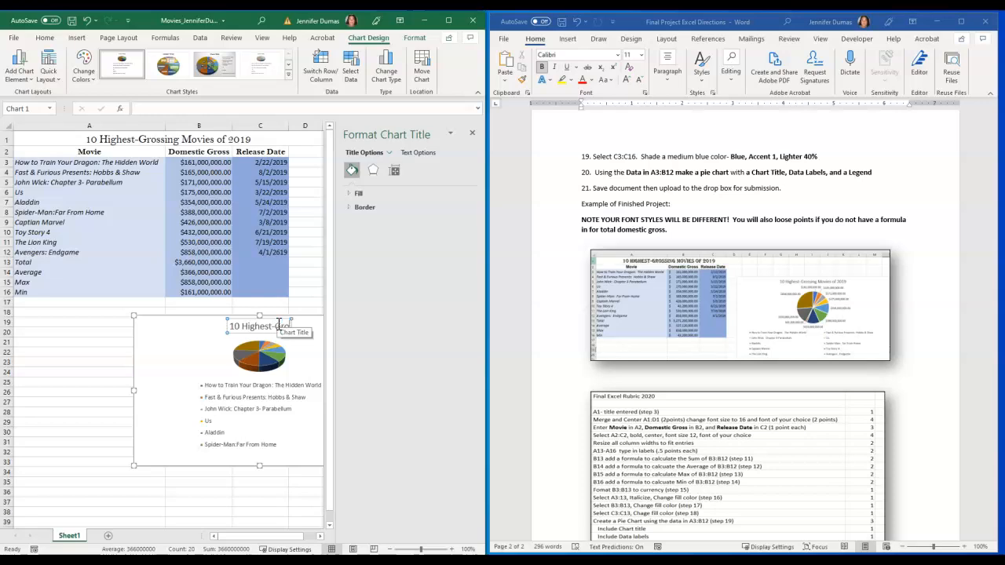
pyautogui.write('es')
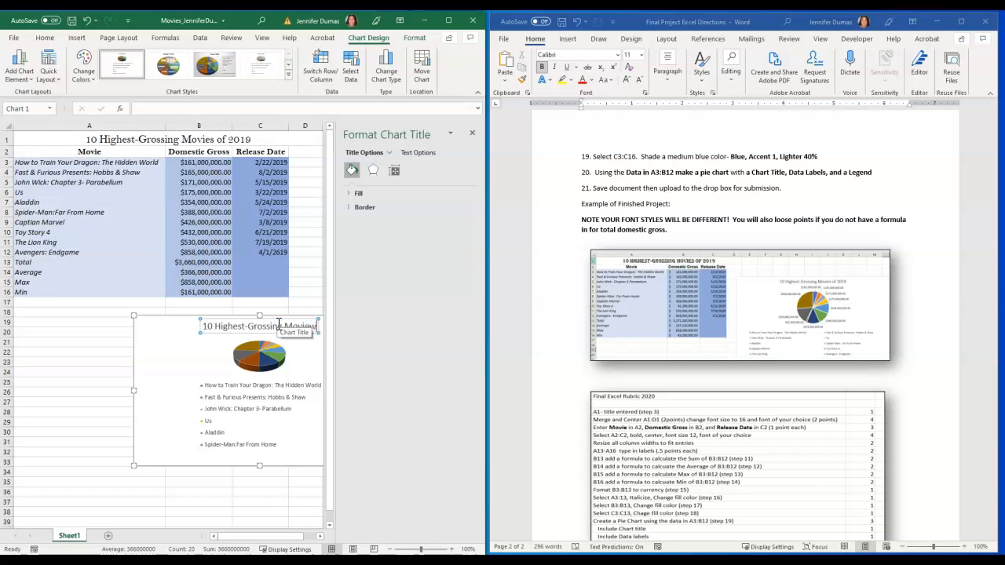
pyautogui.write(' of 201')
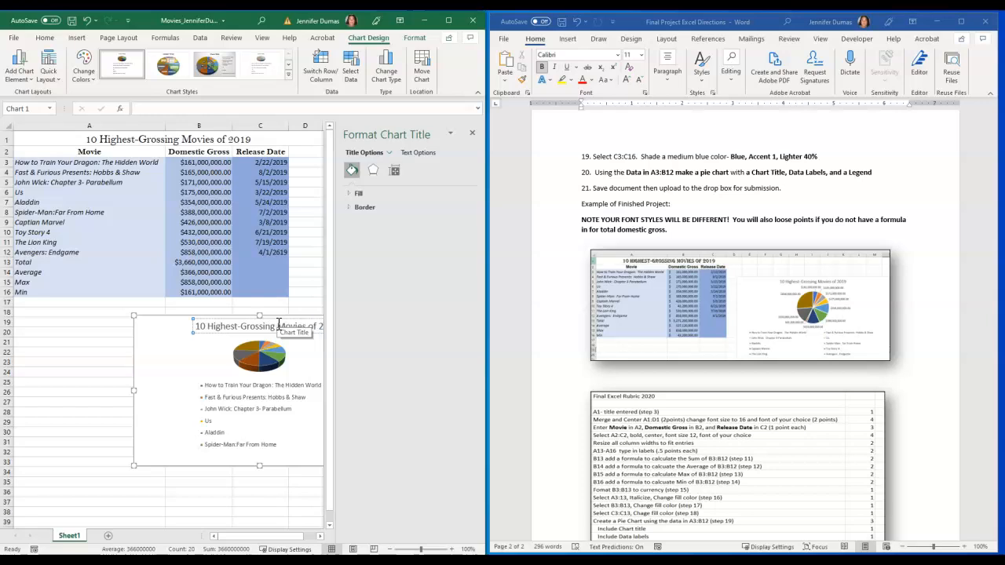
pyautogui.click(472, 135)
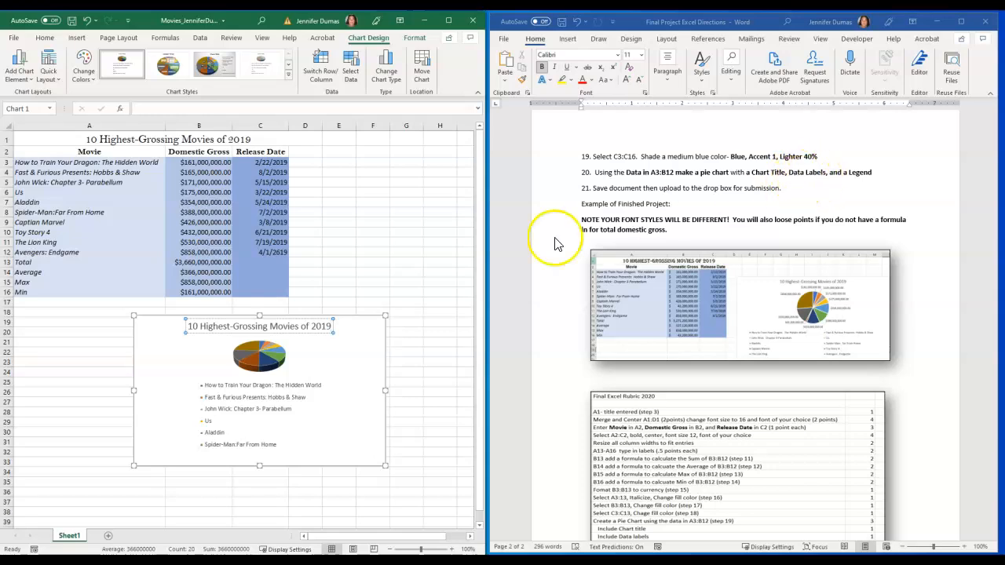
# Add data labels to the pie chart, keeping its chart title and legend turned on
pyautogui.click(359, 356)
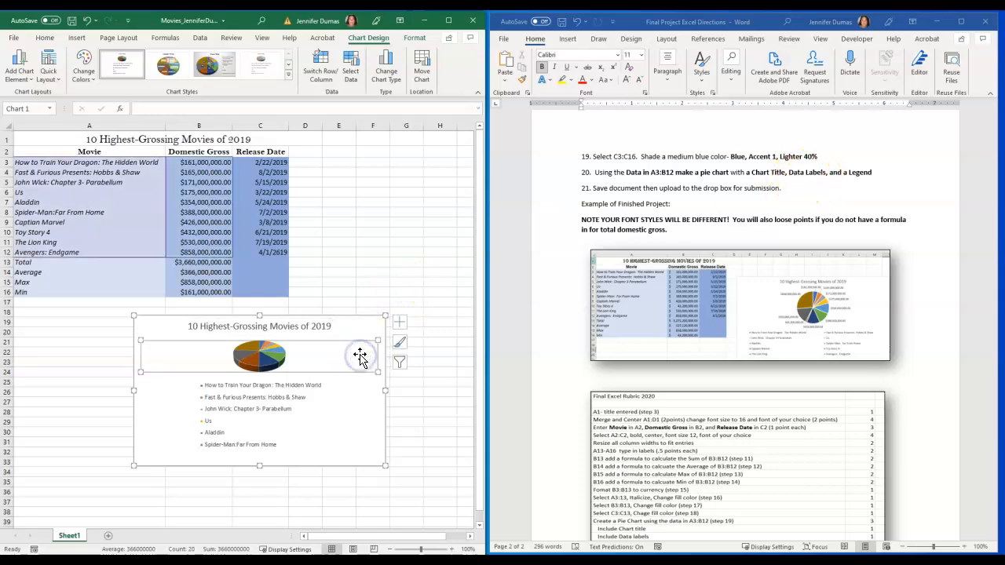
pyautogui.click(360, 405)
pyautogui.click(370, 346)
pyautogui.click(374, 327)
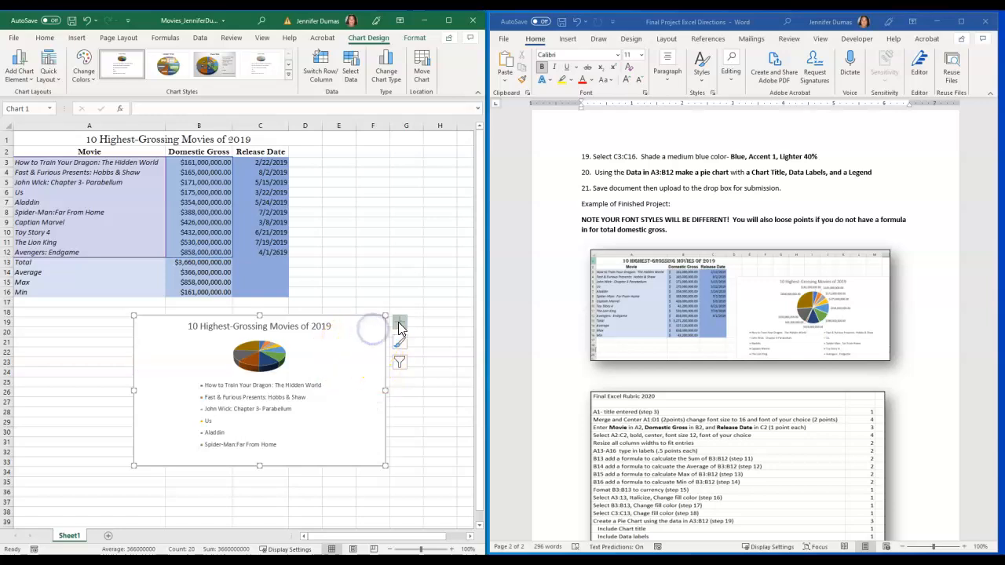
pyautogui.click(399, 323)
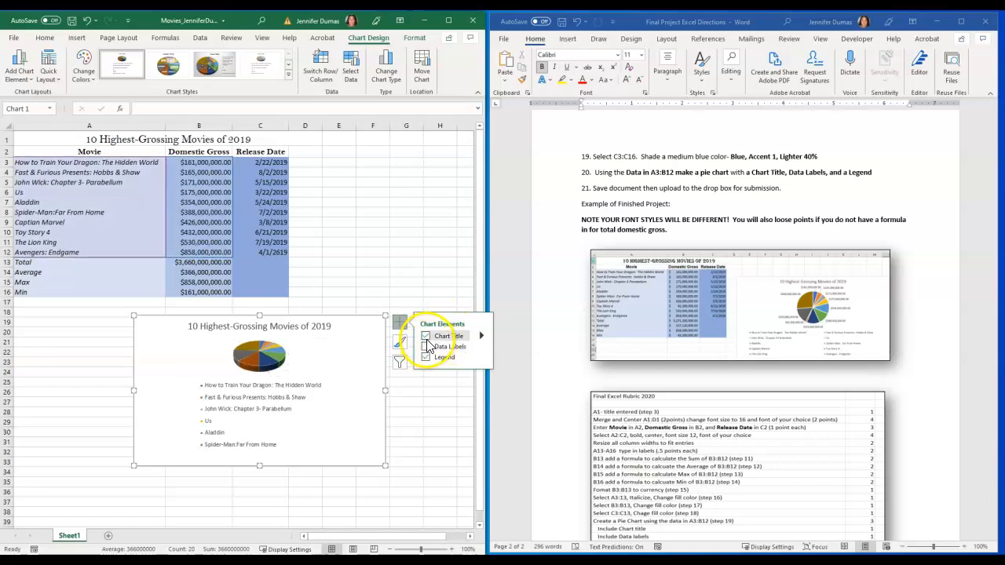
pyautogui.click(424, 347)
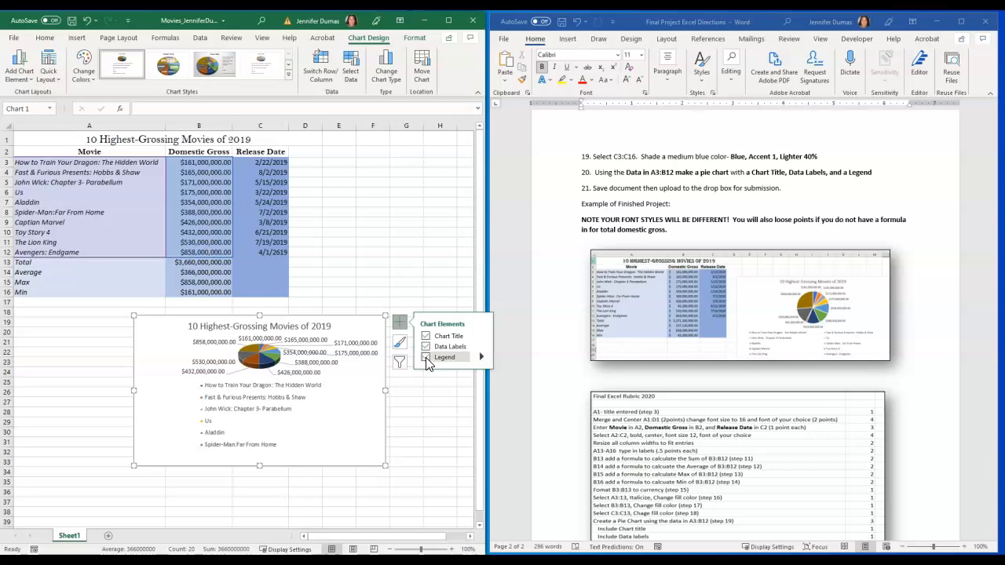
pyautogui.click(426, 358)
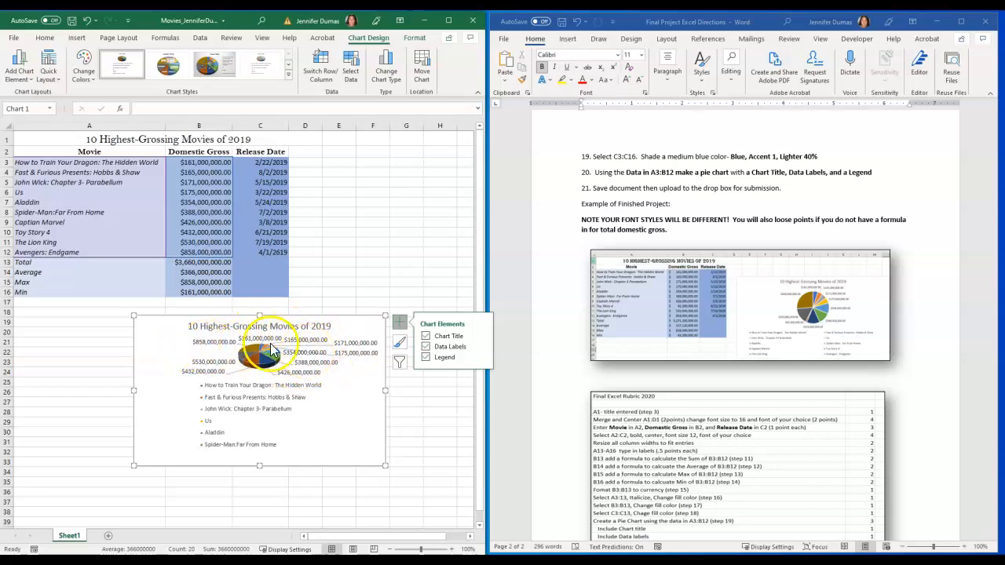
# Browse the pie chart's styles and try another color palette before returning it to Colorful Palette 1
pyautogui.click(400, 345)
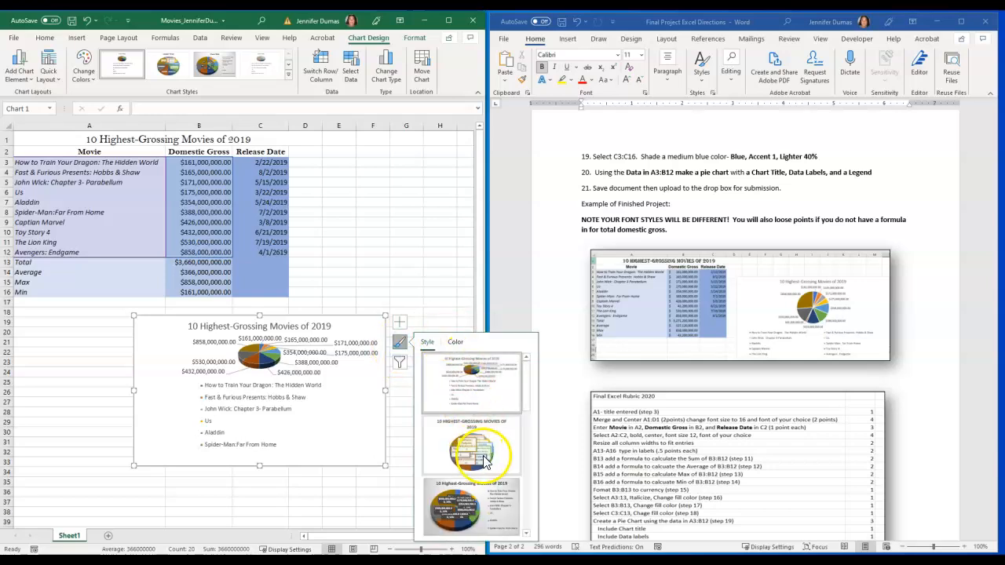
pyautogui.scroll(-2, 484, 464)
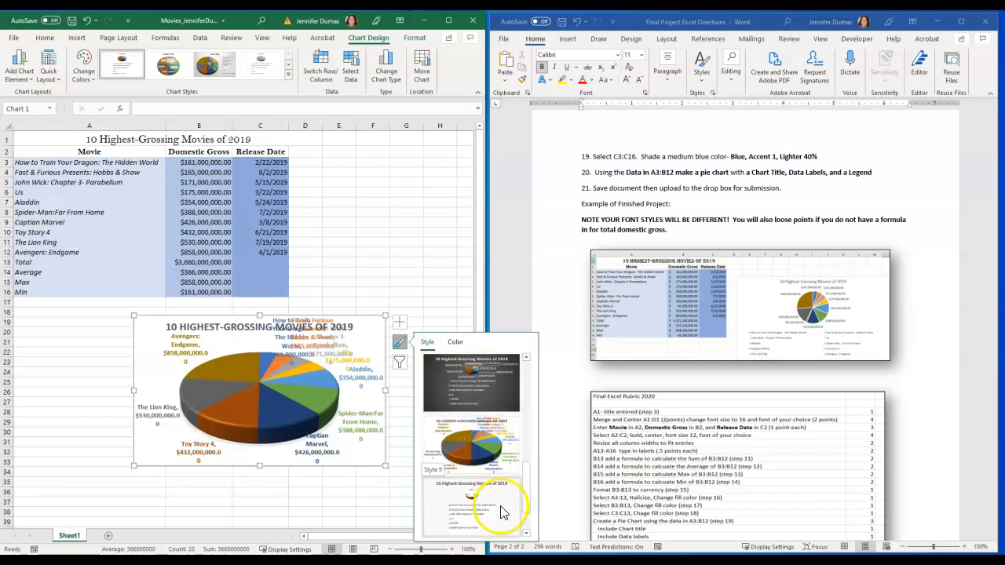
pyautogui.scroll(-1, 503, 514)
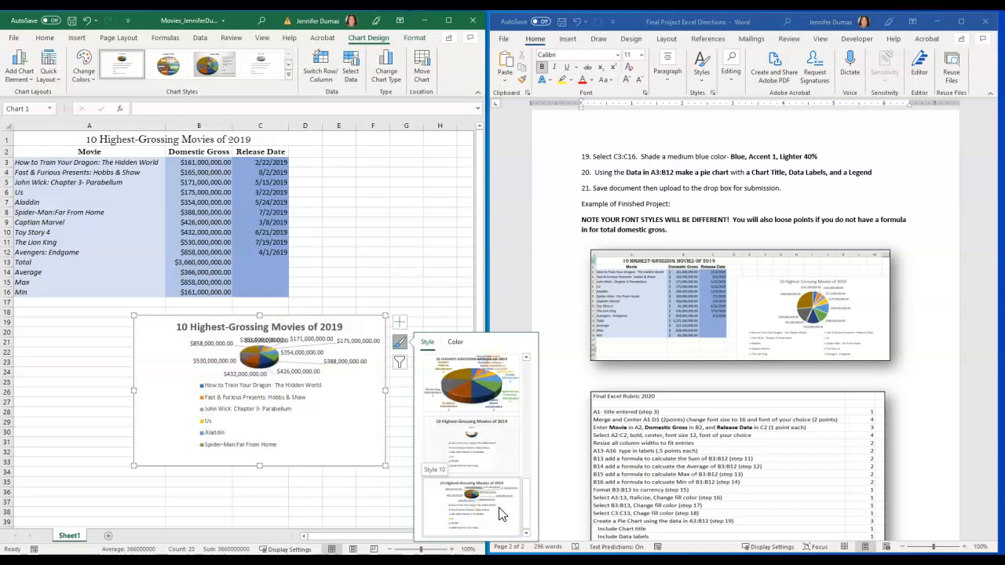
pyautogui.scroll(5, 499, 506)
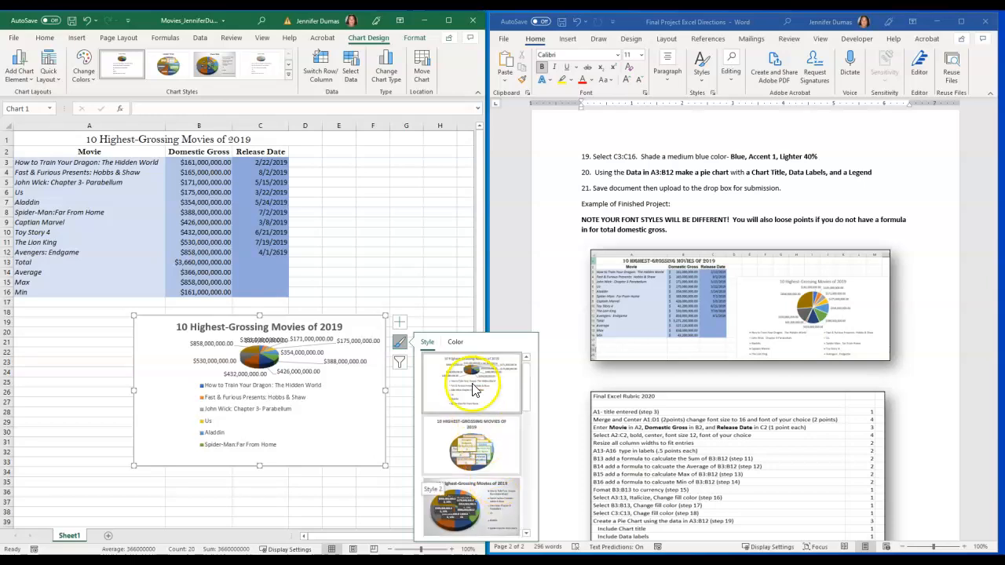
pyautogui.click(458, 343)
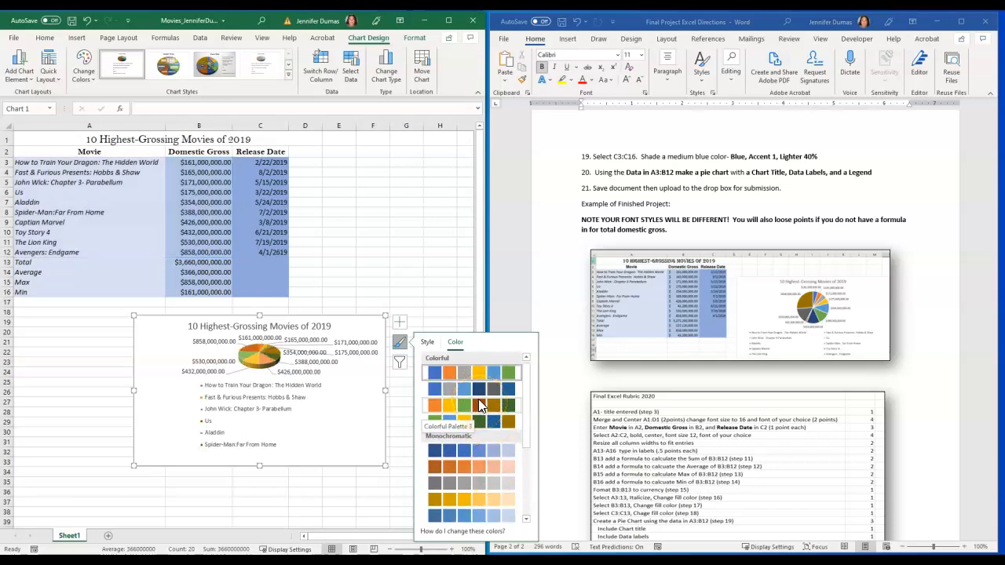
pyautogui.click(480, 423)
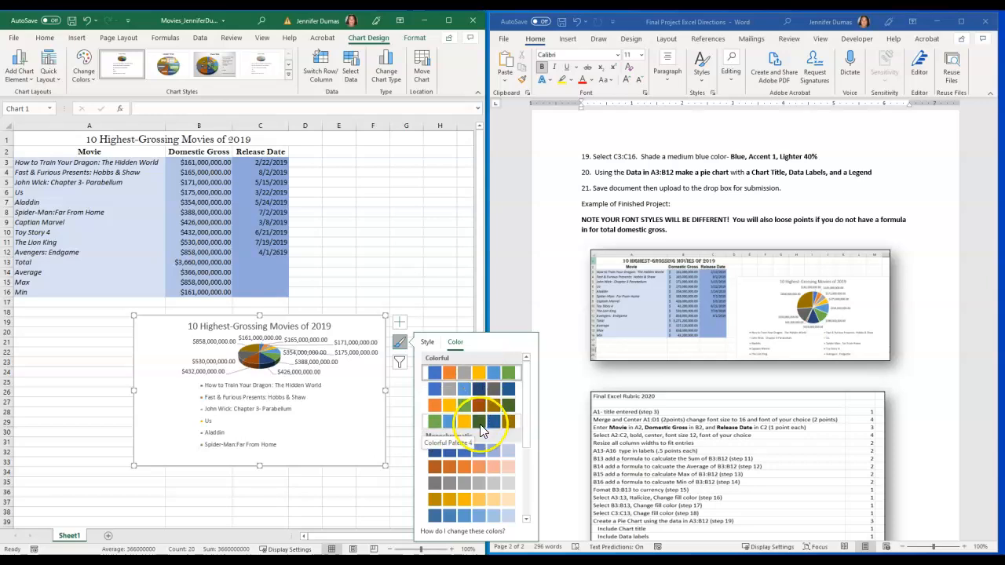
pyautogui.click(475, 375)
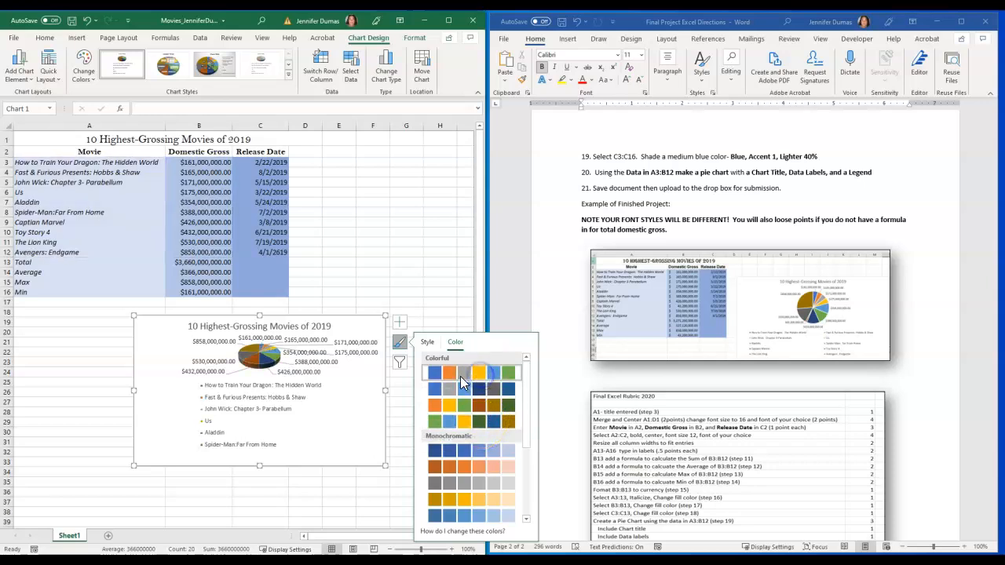
pyautogui.click(252, 363)
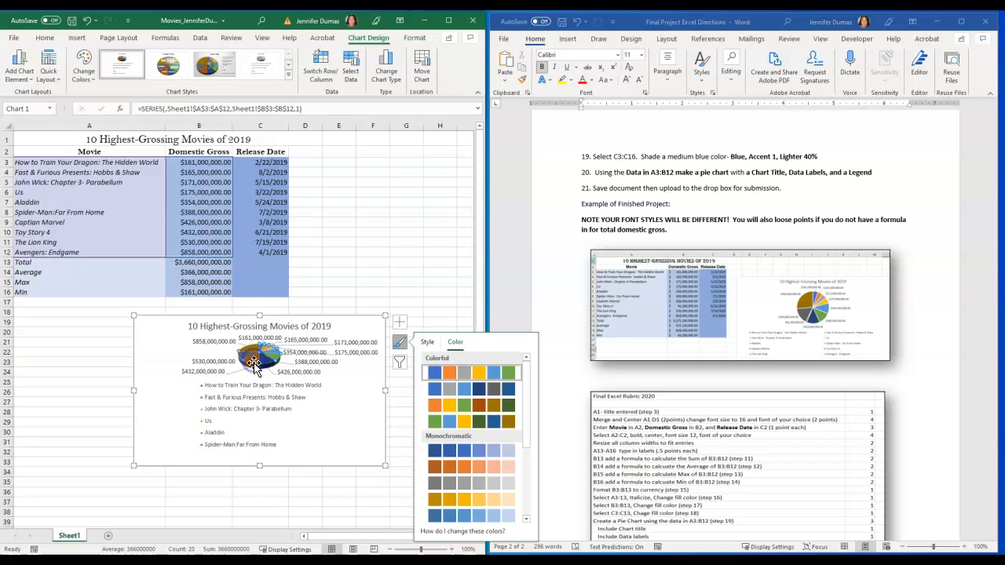
pyautogui.click(372, 326)
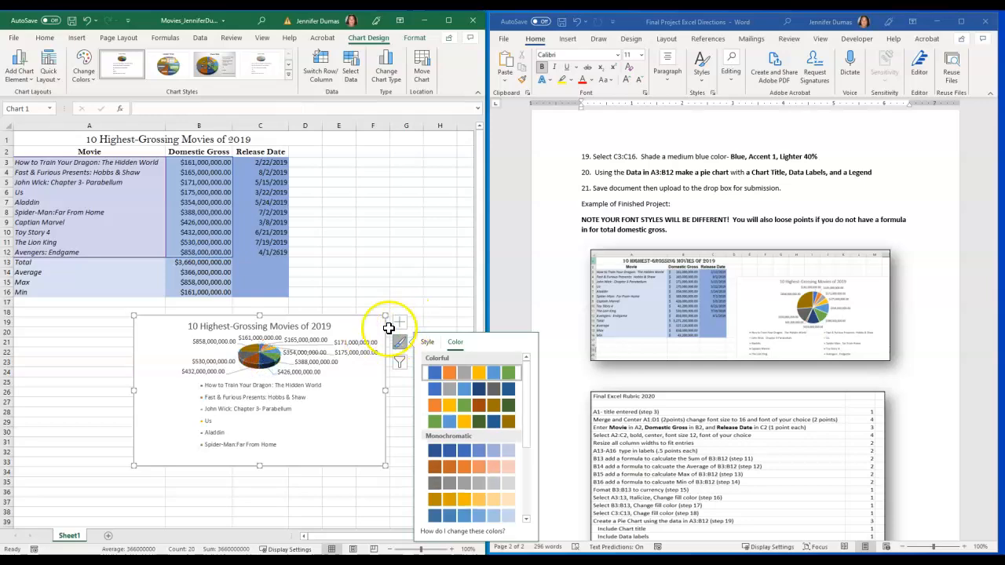
pyautogui.click(432, 302)
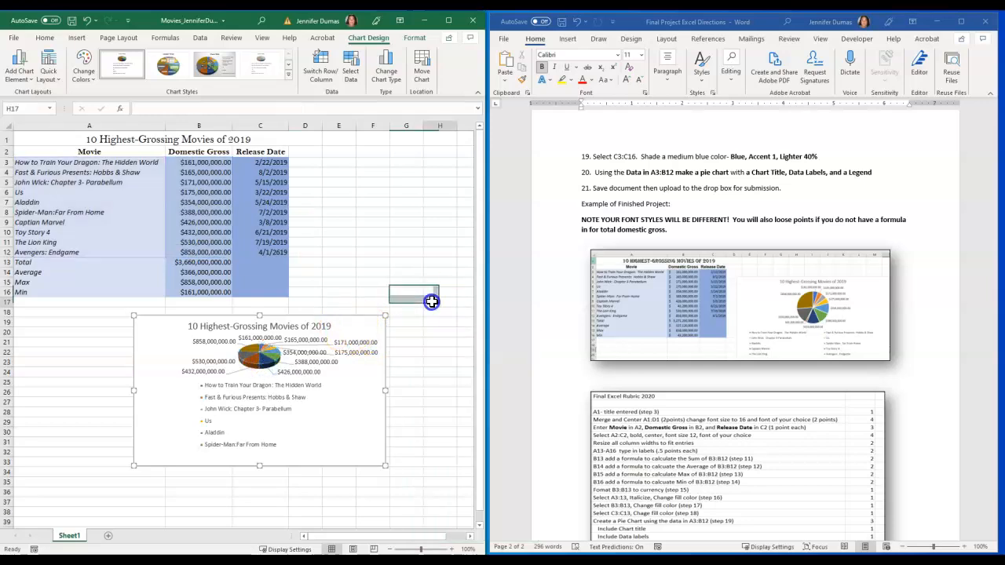
# Fill the Captian Marvel slice of the pie chart with the standard red color
pyautogui.click(264, 363)
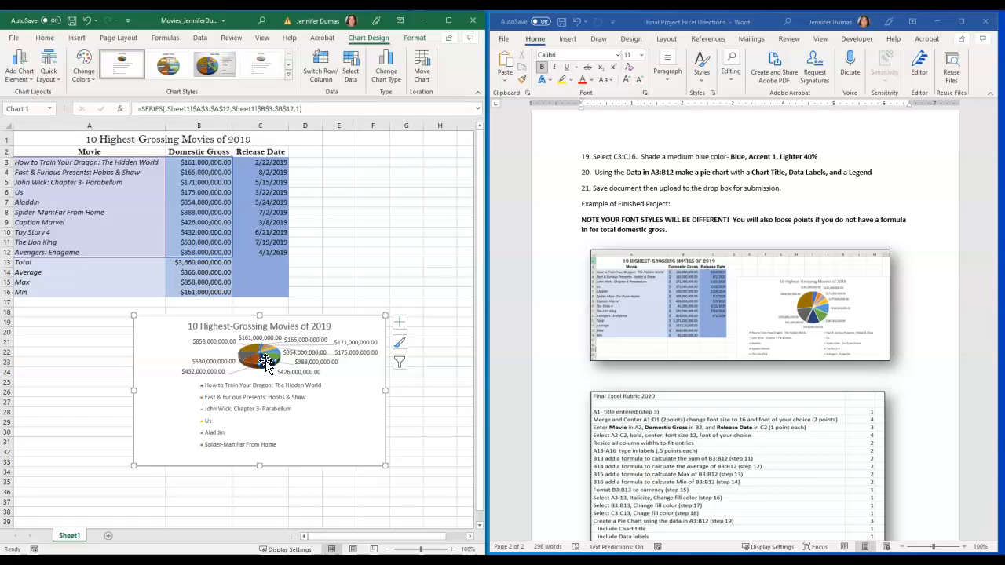
pyautogui.click(90, 76)
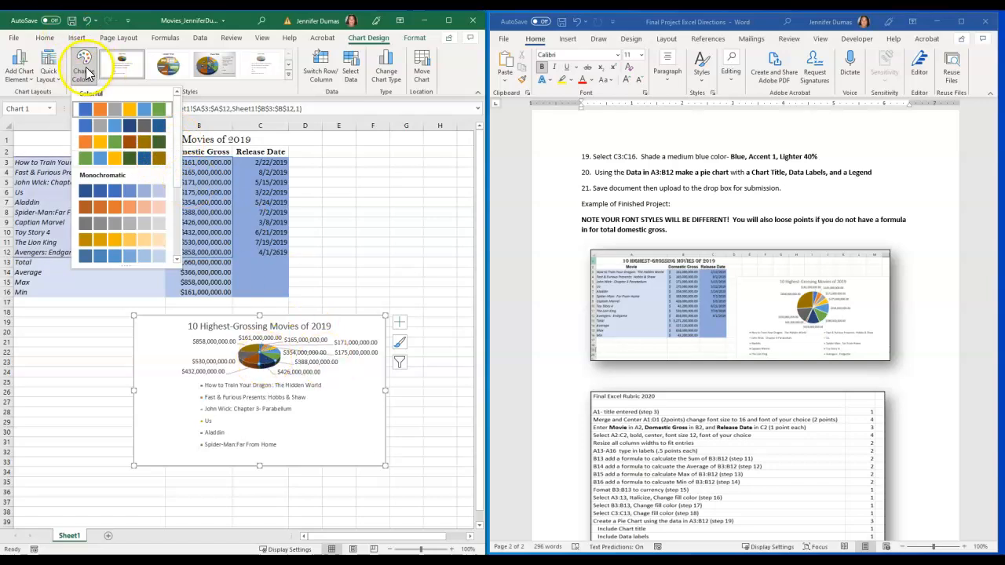
pyautogui.click(263, 361)
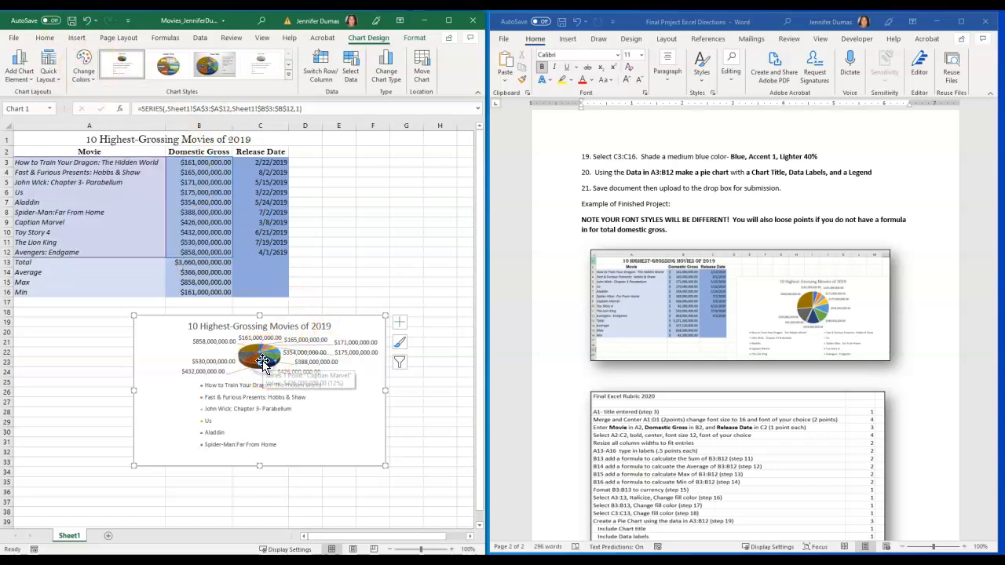
pyautogui.rightClick(265, 366)
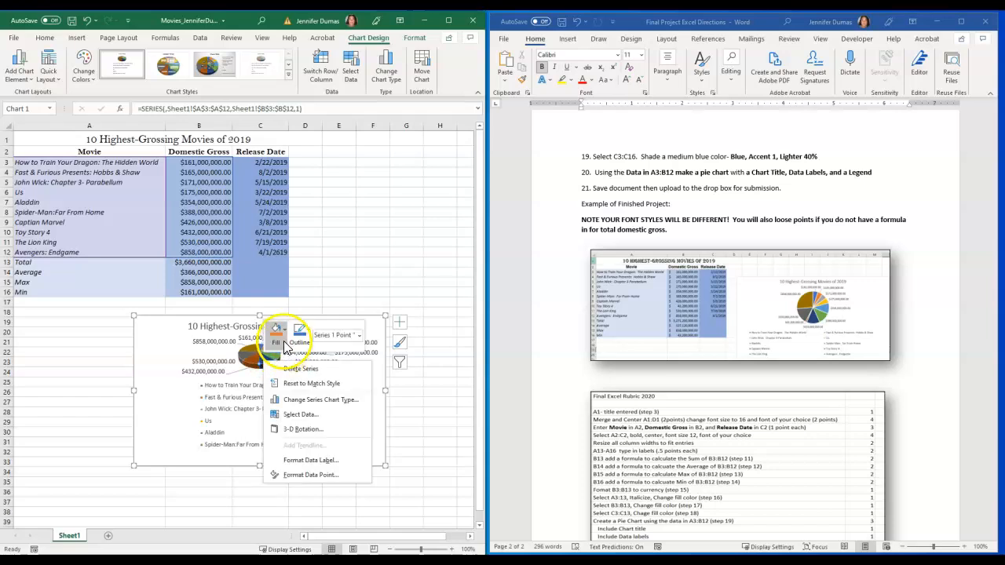
pyautogui.click(283, 333)
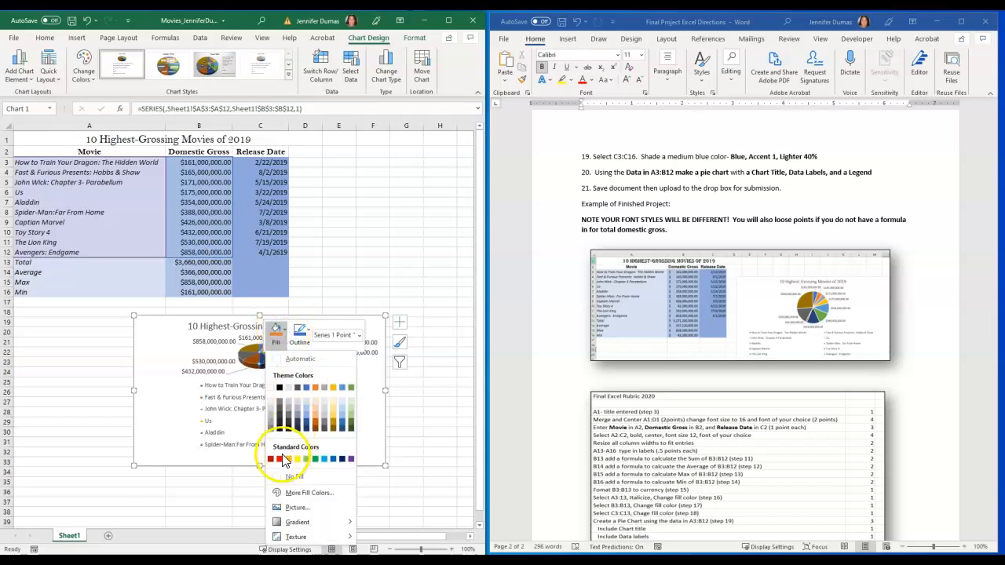
pyautogui.click(280, 460)
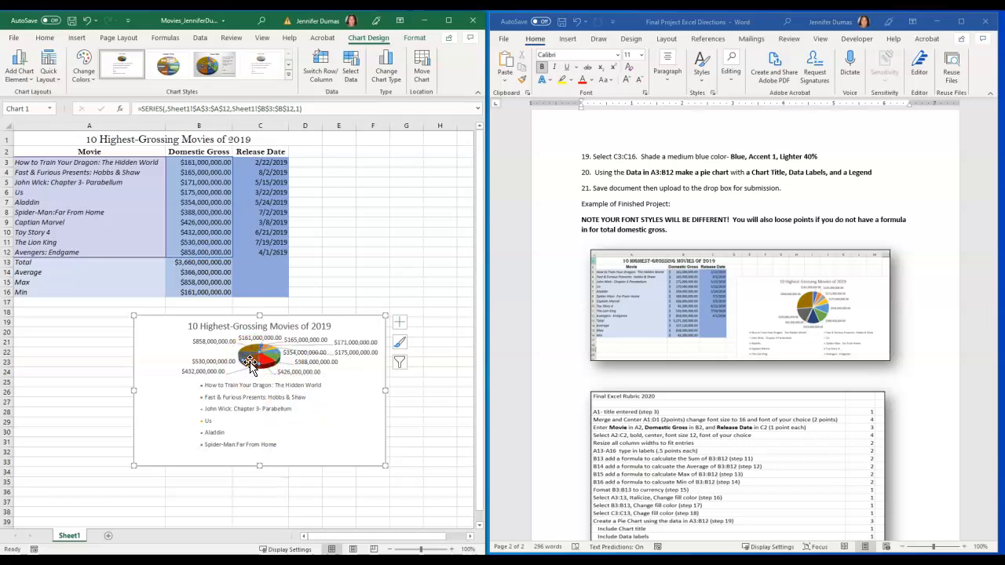
# Fill the Toy Story 4 slice of the pie chart with gold
pyautogui.rightClick(252, 363)
pyautogui.click(271, 332)
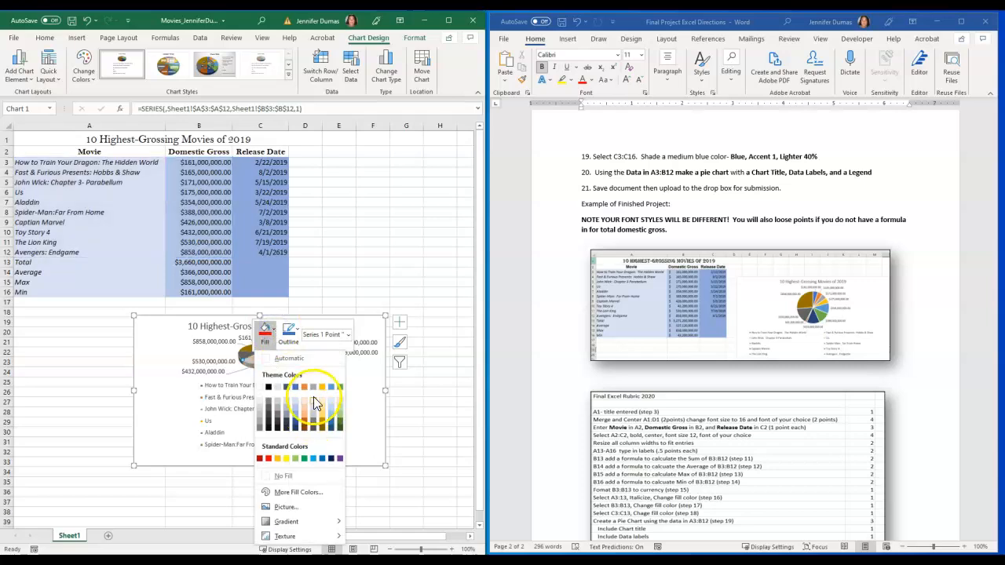
pyautogui.click(314, 395)
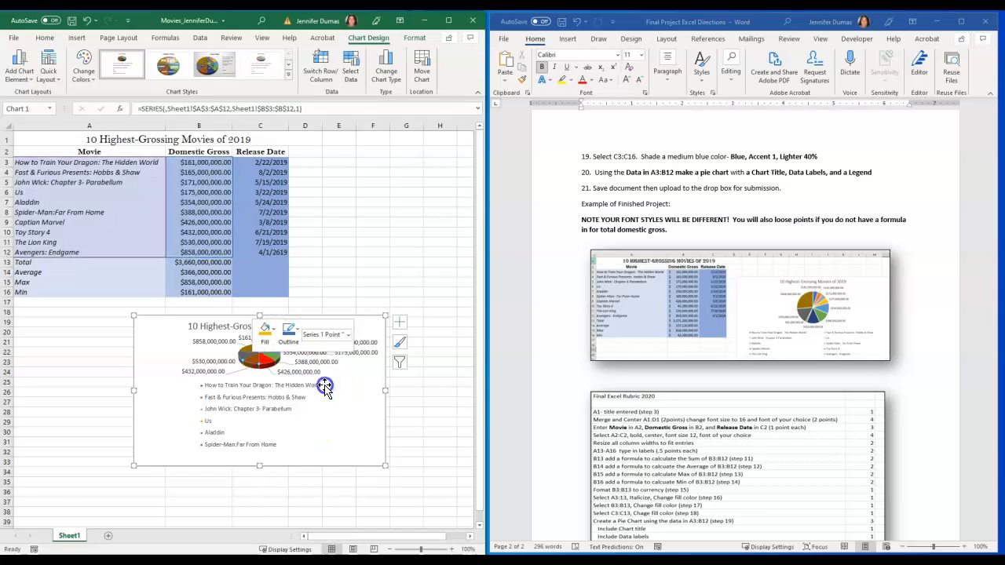
pyautogui.click(247, 356)
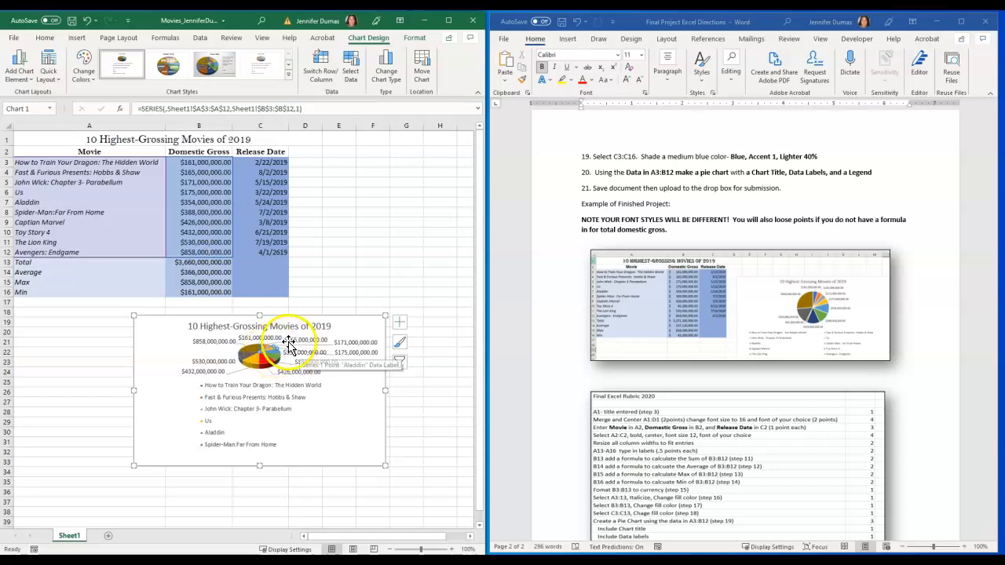
# Fill the Us slice of the pie chart with orange
pyautogui.rightClick(272, 350)
pyautogui.click(285, 328)
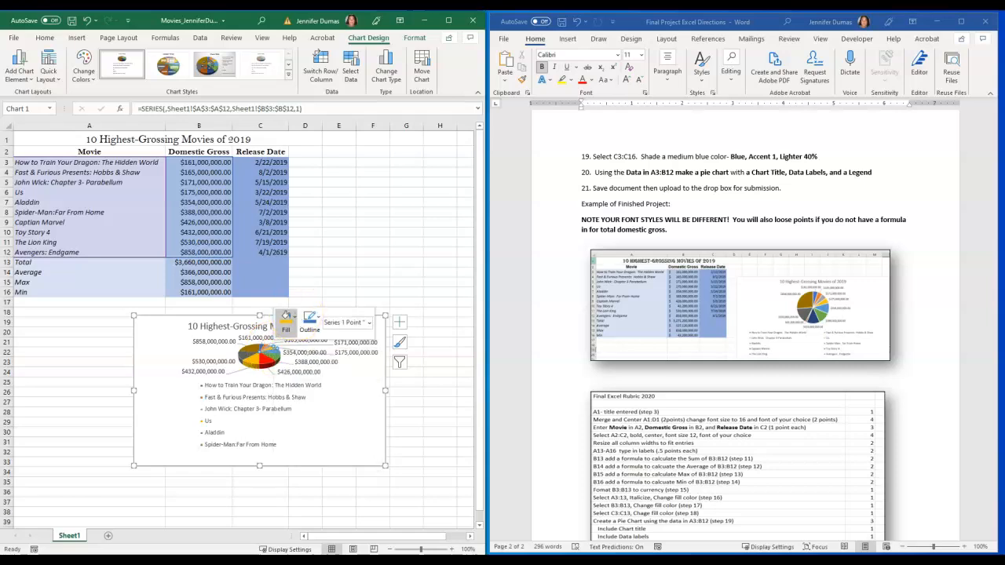
pyautogui.click(327, 375)
pyautogui.click(278, 356)
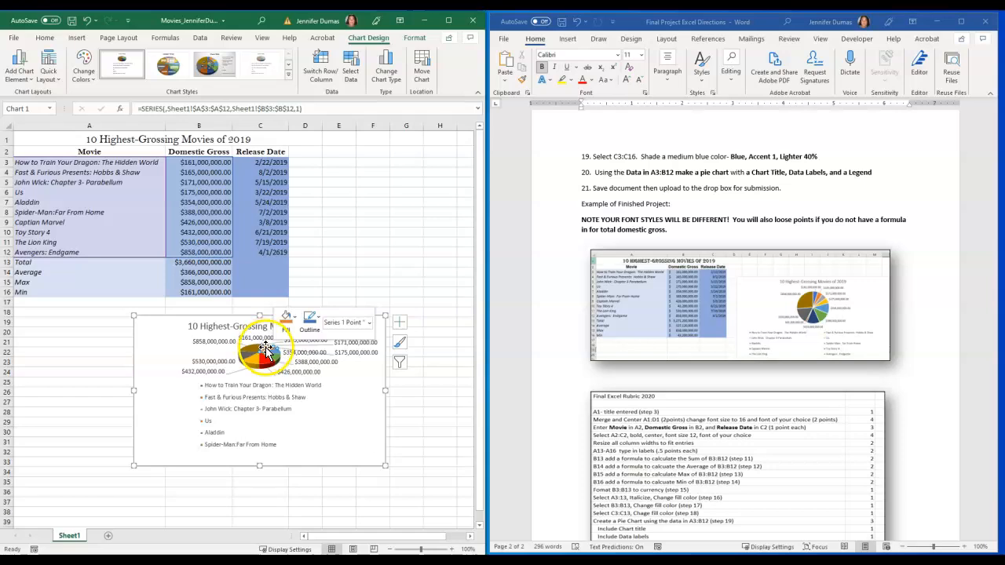
# Fill the Fast & Furious Presents: Hobbs & Shaw slice of the pie chart with purple
pyautogui.click(277, 341)
pyautogui.click(263, 346)
pyautogui.rightClick(264, 346)
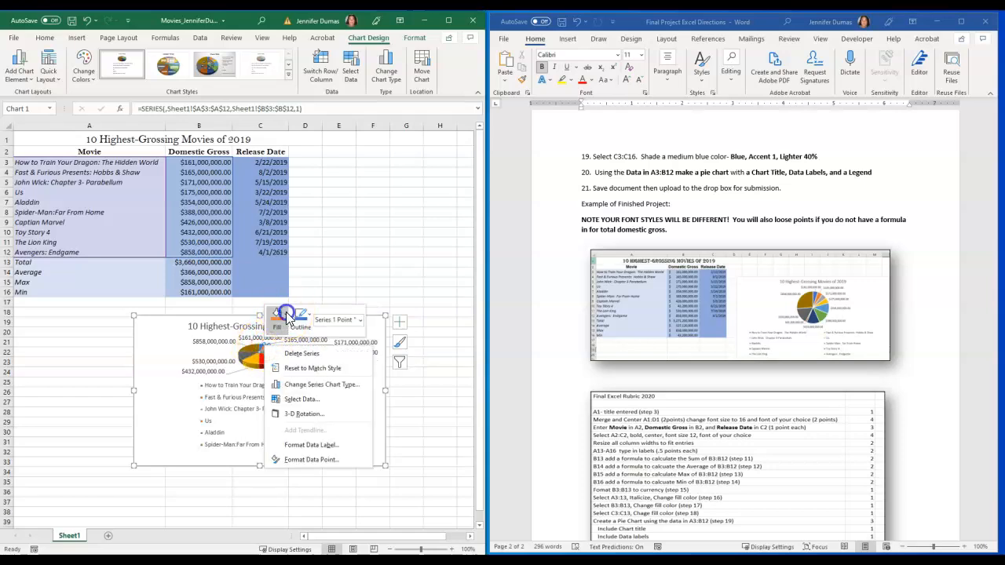
pyautogui.click(278, 316)
pyautogui.click(351, 444)
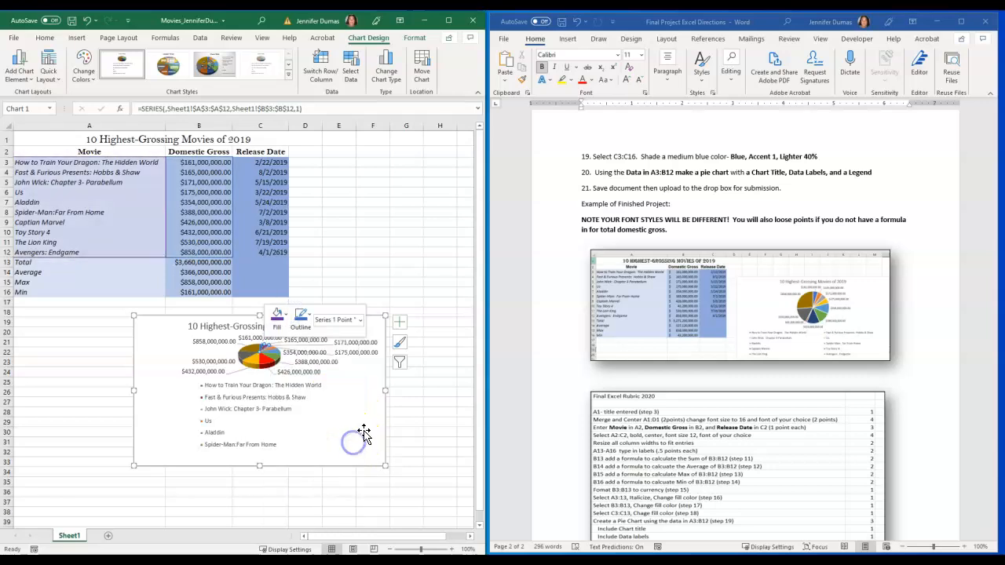
pyautogui.click(370, 419)
pyautogui.click(275, 366)
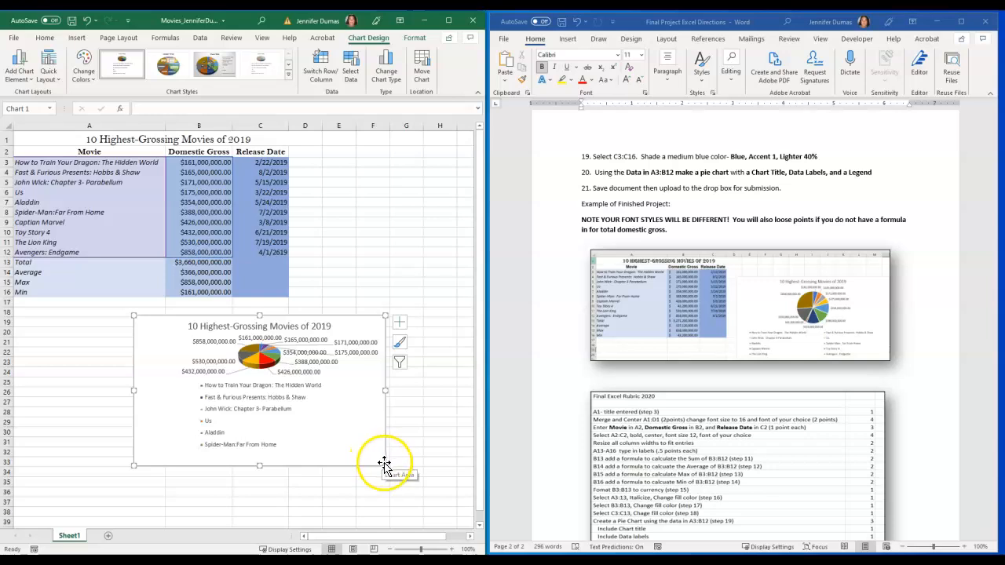
# Enlarge the pie chart below the table to fit the full legend, spanning about rows 18 to 37, and deselect it
pyautogui.moveTo(385, 466); pyautogui.dragTo(457, 506)
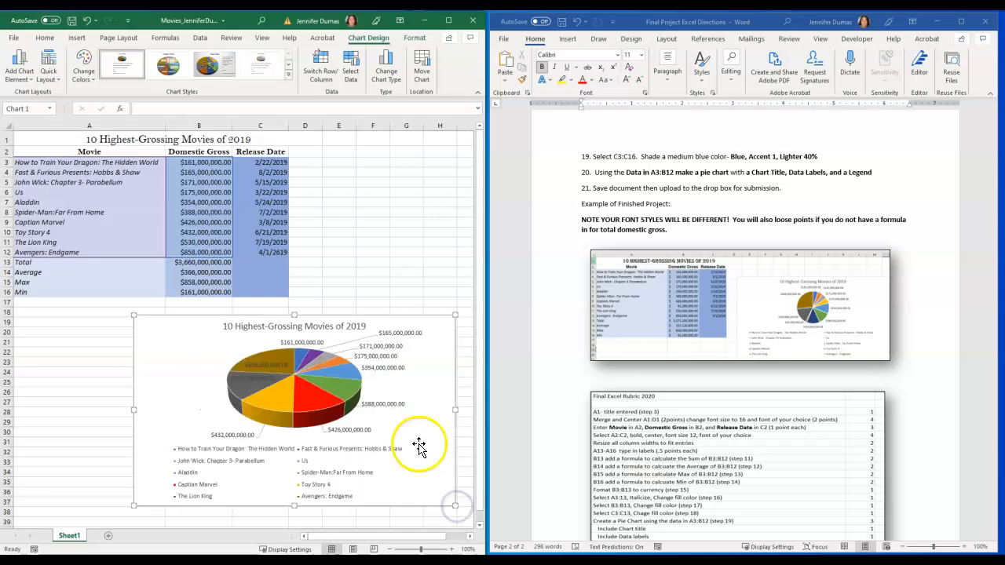
pyautogui.moveTo(130, 316); pyautogui.dragTo(108, 306)
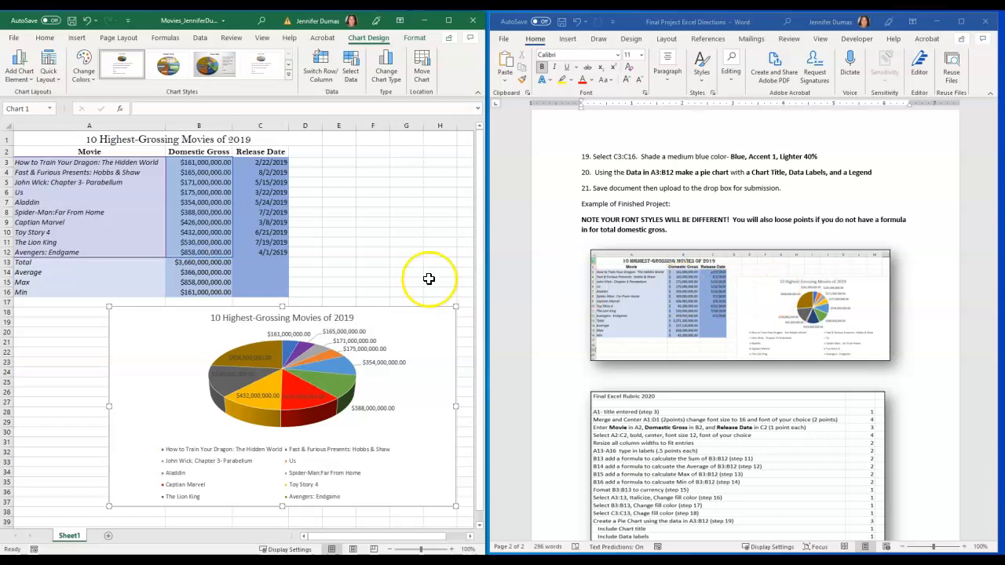
pyautogui.click(419, 239)
# Review the rubric in the Word directions and correct "loose" to "lose" in the bold note about font styles
pyautogui.scroll(-2, 730, 344)
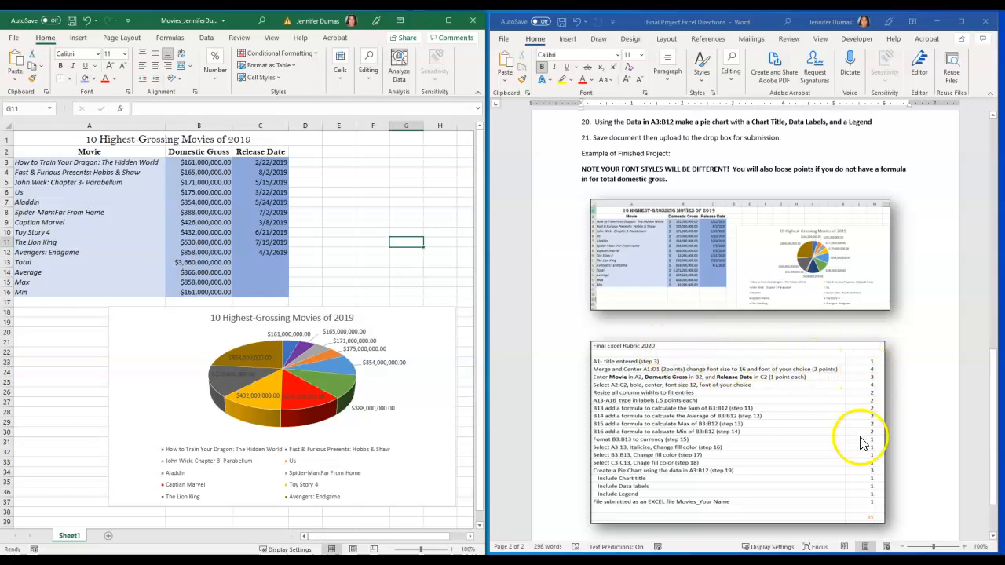
pyautogui.scroll(-2, 859, 505)
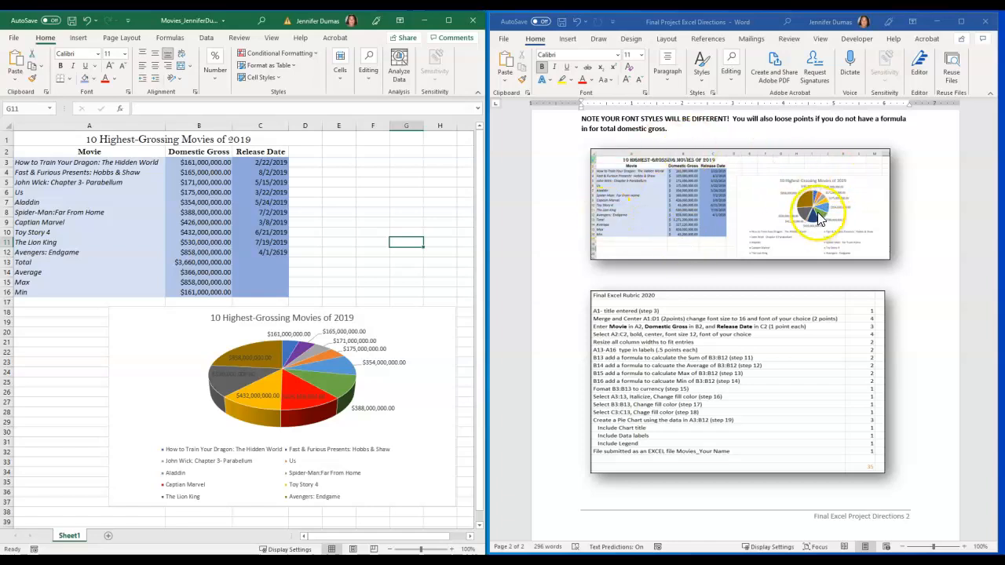
pyautogui.click(782, 119)
pyautogui.press('BackSpace')
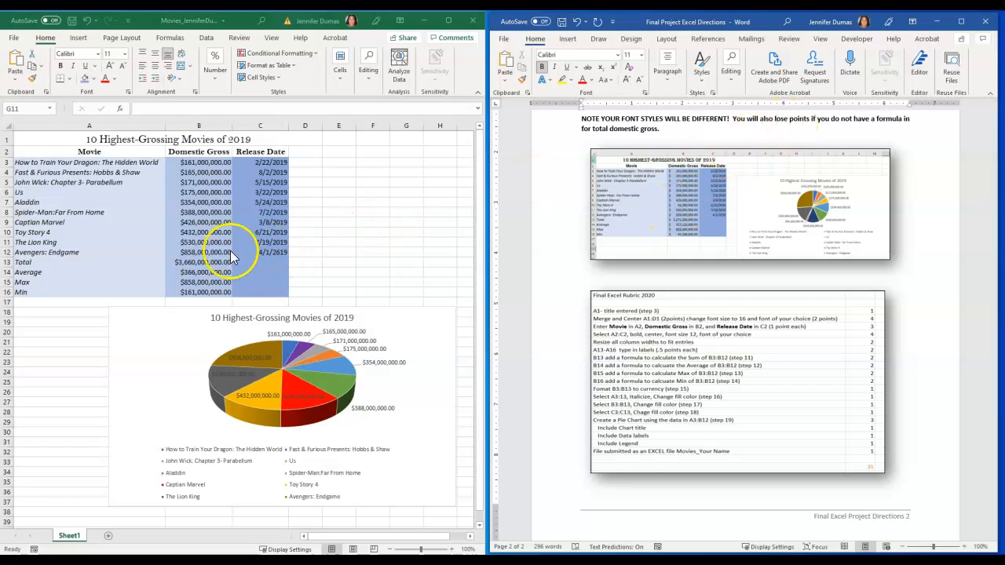
# Check the formula cells B13:B16 in the Excel worksheet and save the workbook
pyautogui.click(196, 261)
pyautogui.moveTo(197, 263); pyautogui.dragTo(202, 287)
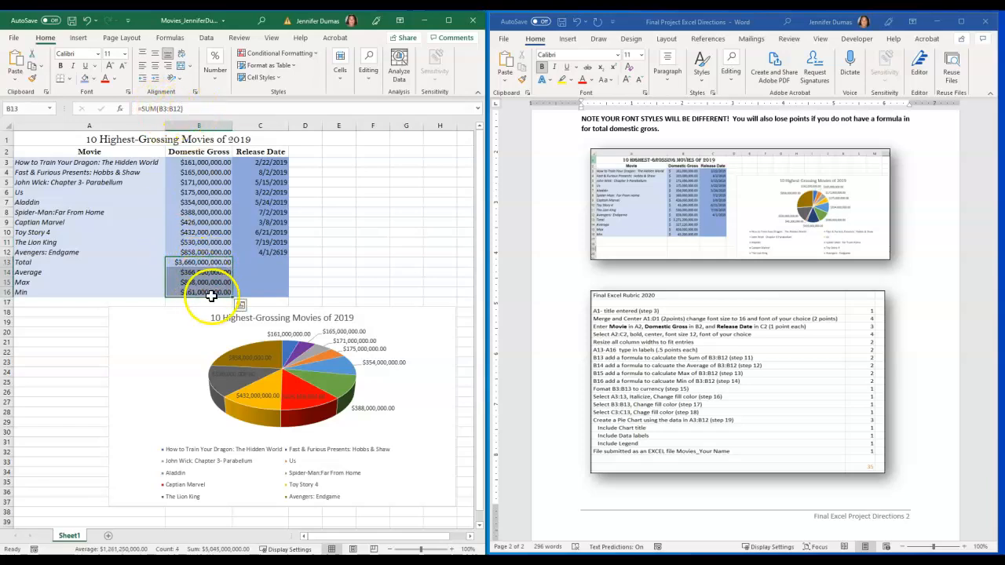
pyautogui.click(383, 205)
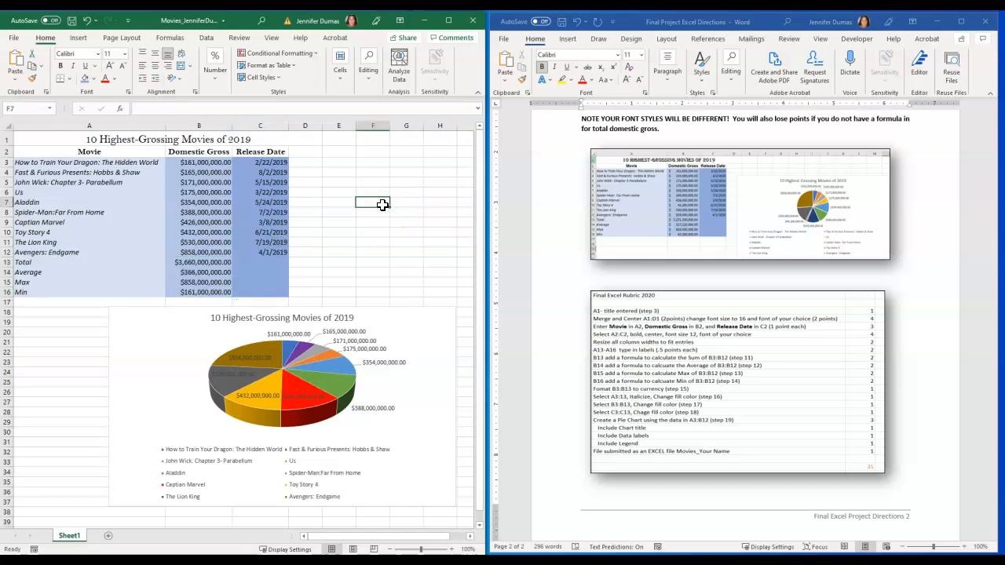
pyautogui.click(14, 41)
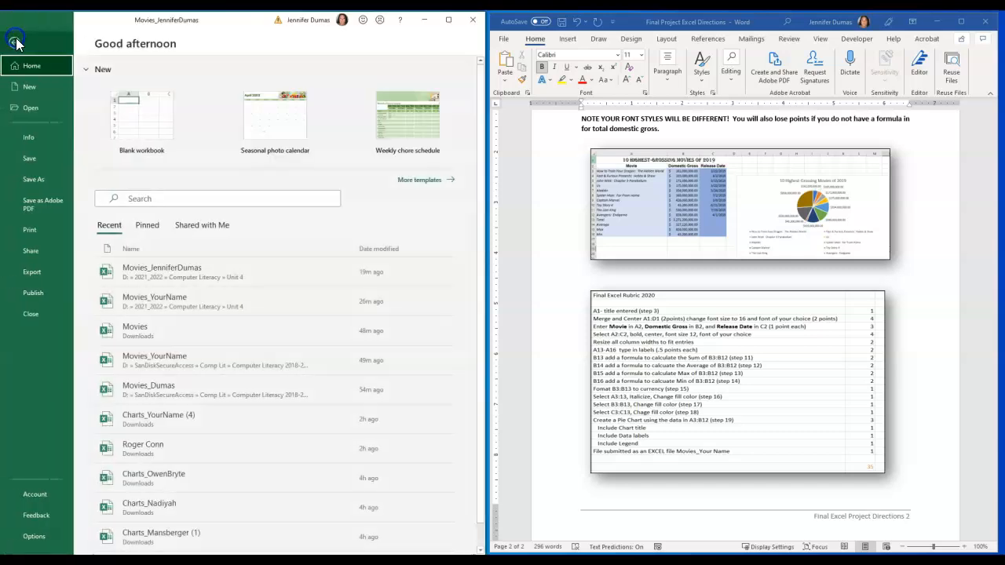
pyautogui.click(41, 159)
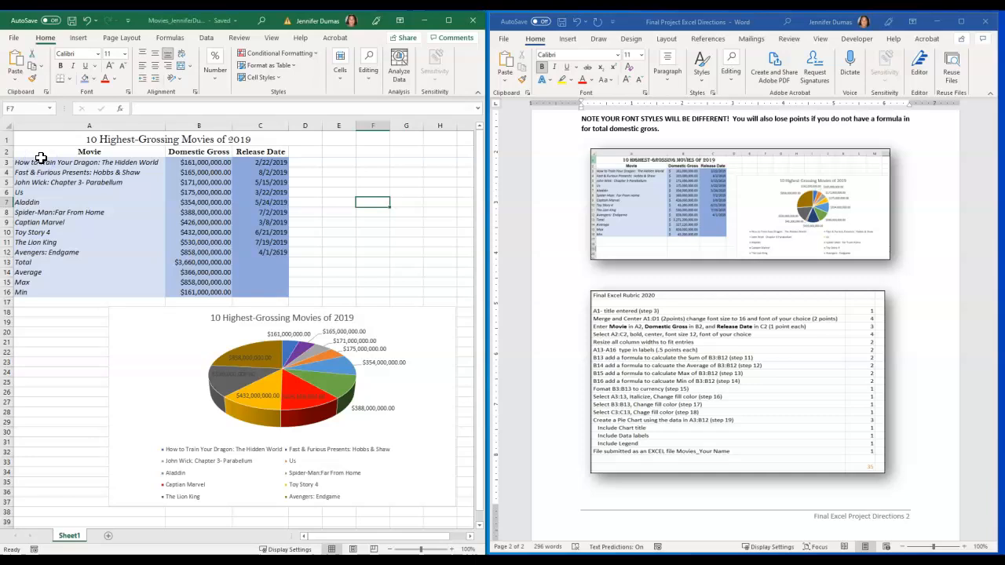